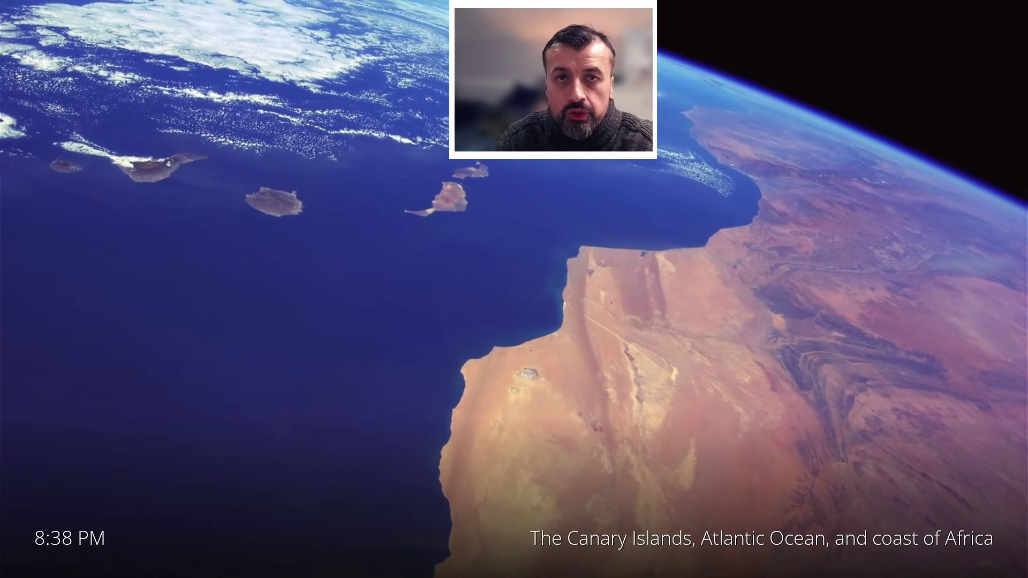
Exit the aerial screensaver back to the Ambient mode settings page
{"action": "key", "text": "Escape"}
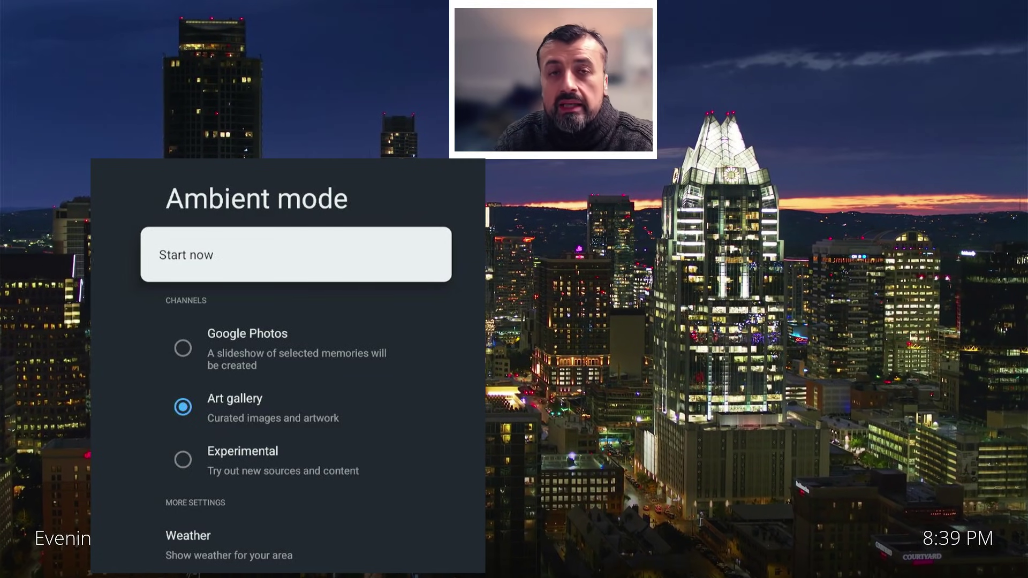
Start the ambient slideshow, then return home to TDUK Screensaver Manager in Your apps
{"action": "key", "text": "Return"}
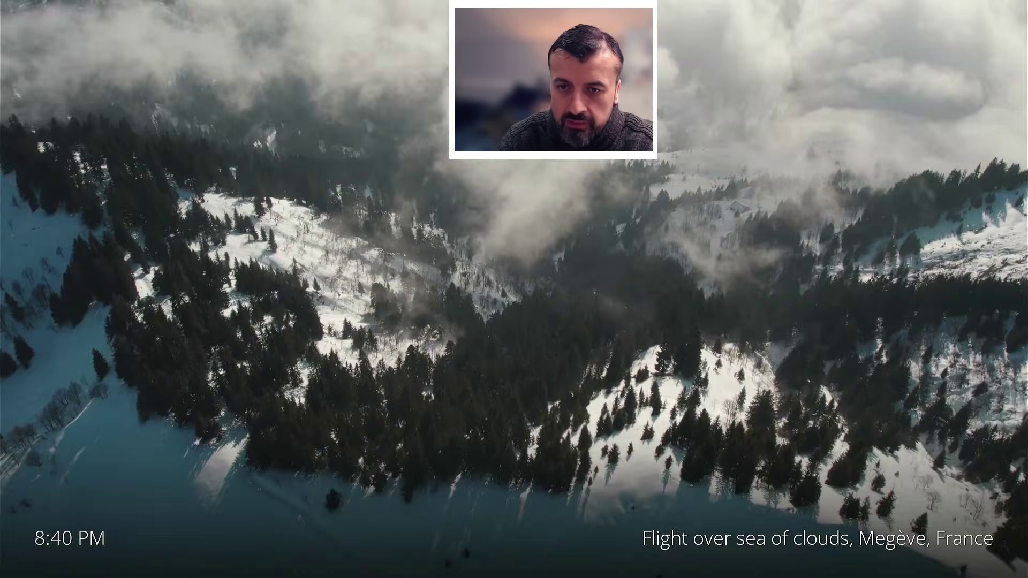
{"action": "key", "text": "Right"}
{"action": "key", "text": "Right"}
{"action": "key", "text": "Right"}
{"action": "key", "text": "Right"}
{"action": "key", "text": "Right"}
{"action": "key", "text": "Right"}
{"action": "key", "text": "Right"}
{"action": "key", "text": "Right"}
{"action": "key", "text": "Right"}
{"action": "key", "text": "Right"}
{"action": "key", "text": "Right"}
{"action": "key", "text": "Right"}
{"action": "key", "text": "Right"}
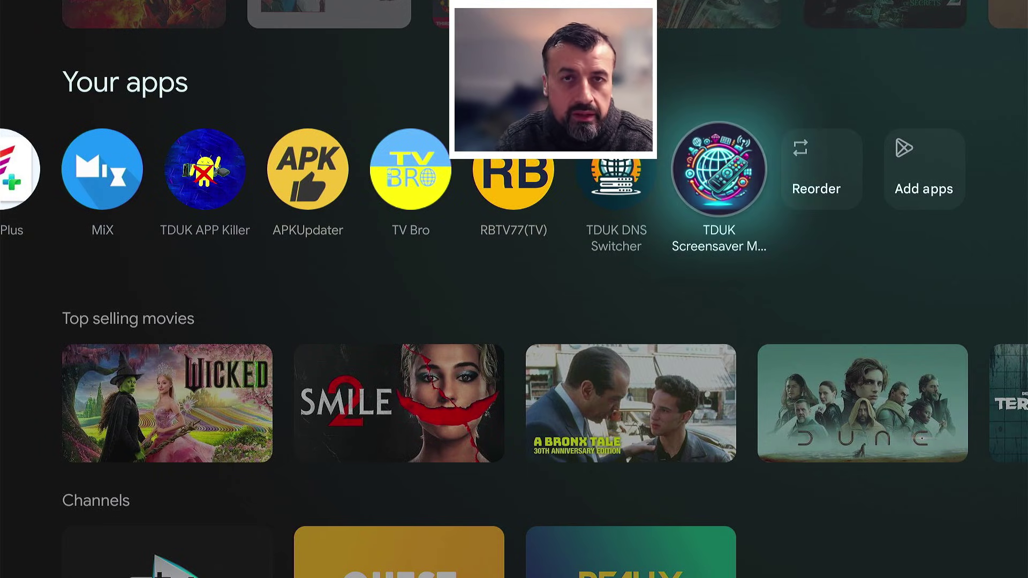
Launch TDUK Screensaver Manager and pick Fullscreen Clock from the installed screensaver list
{"action": "key", "text": "Return"}
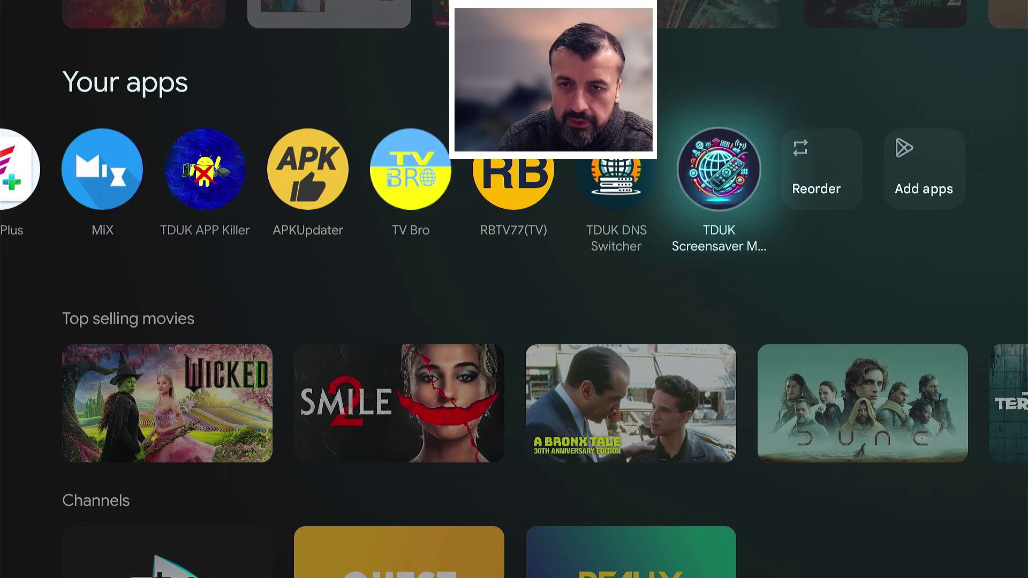
{"action": "left_click", "coordinate": [381, 428]}
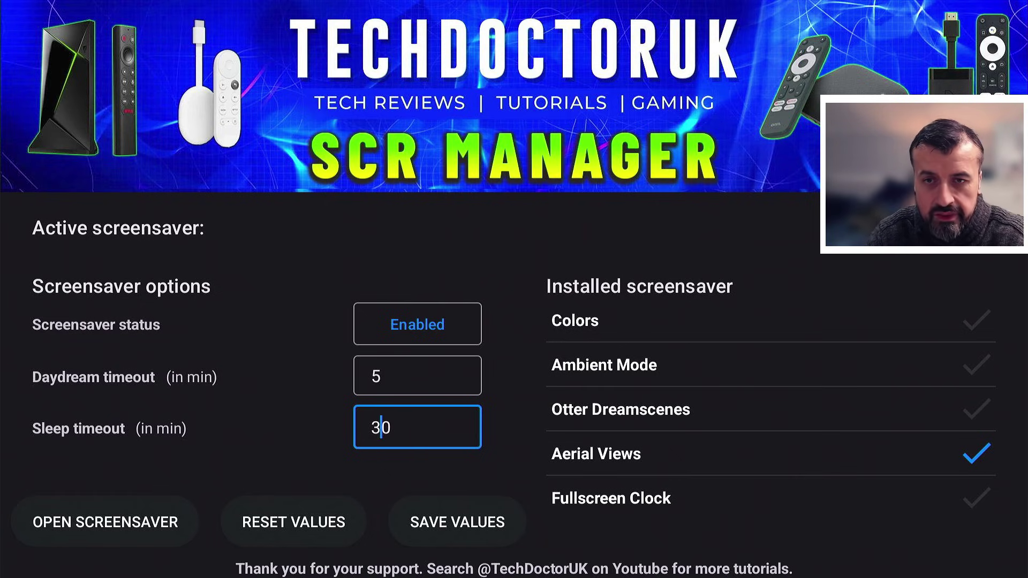
{"action": "left_click", "coordinate": [378, 376]}
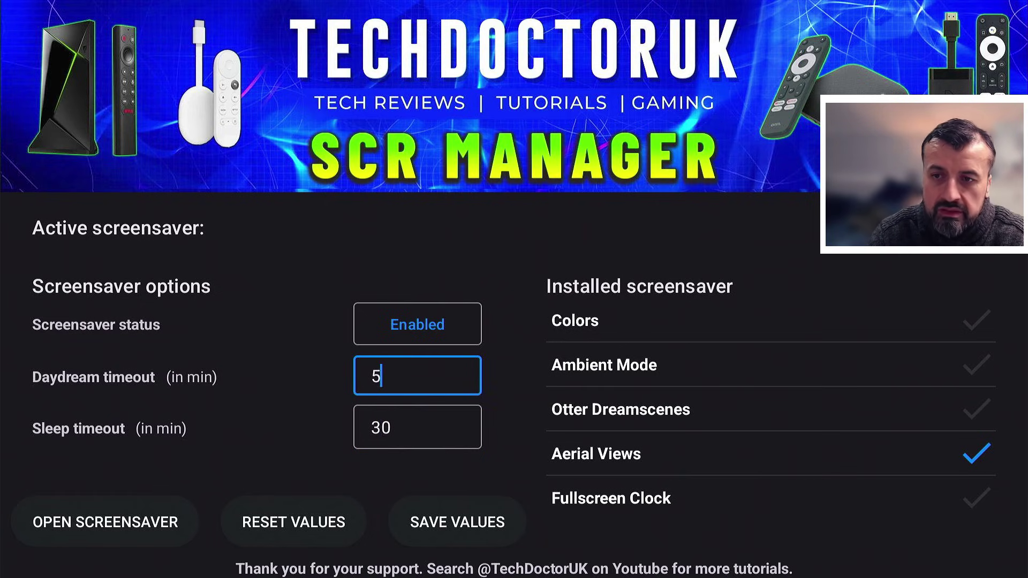
{"action": "left_click", "coordinate": [371, 427]}
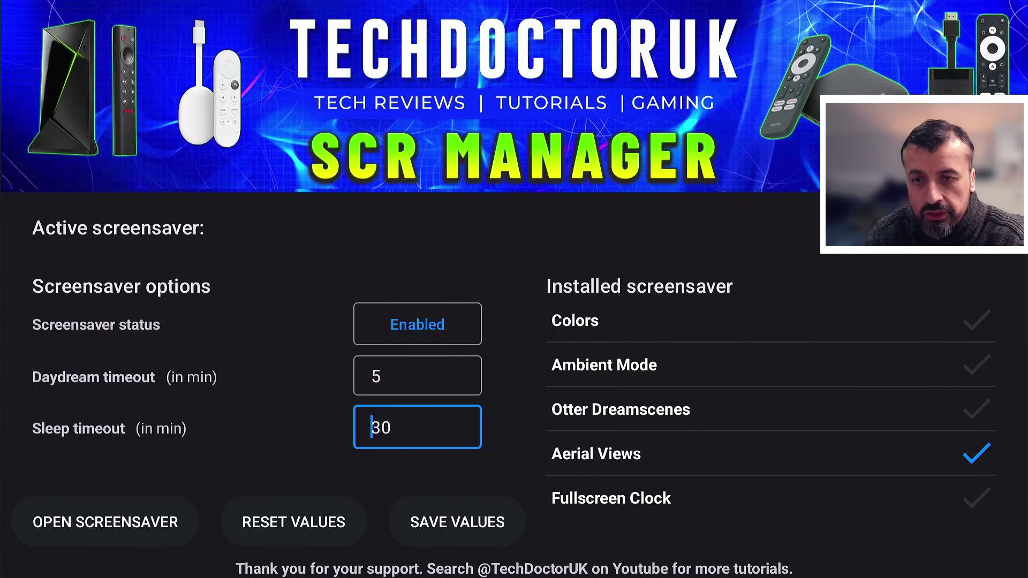
{"action": "left_click", "coordinate": [604, 365]}
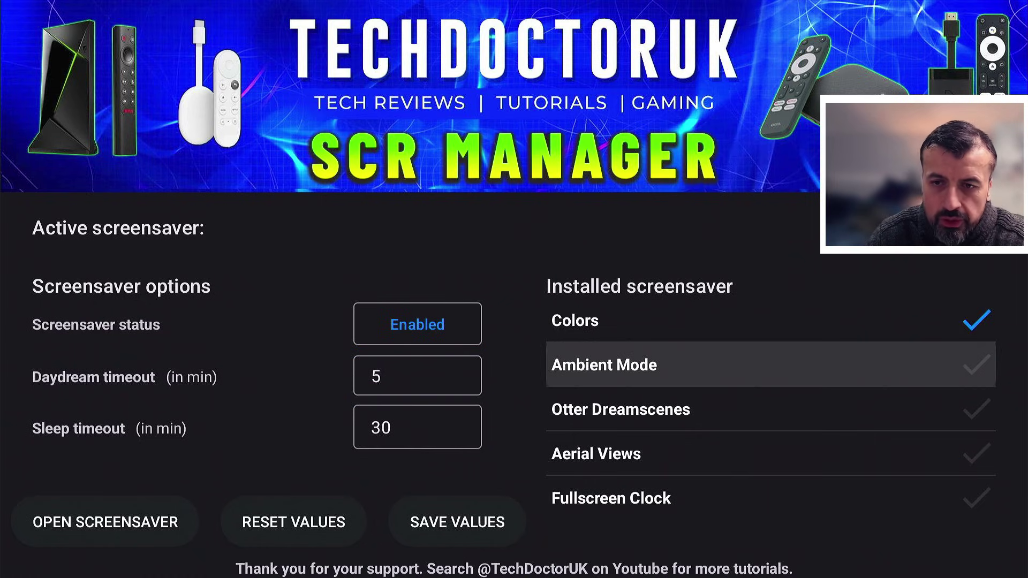
{"action": "left_click", "coordinate": [620, 409]}
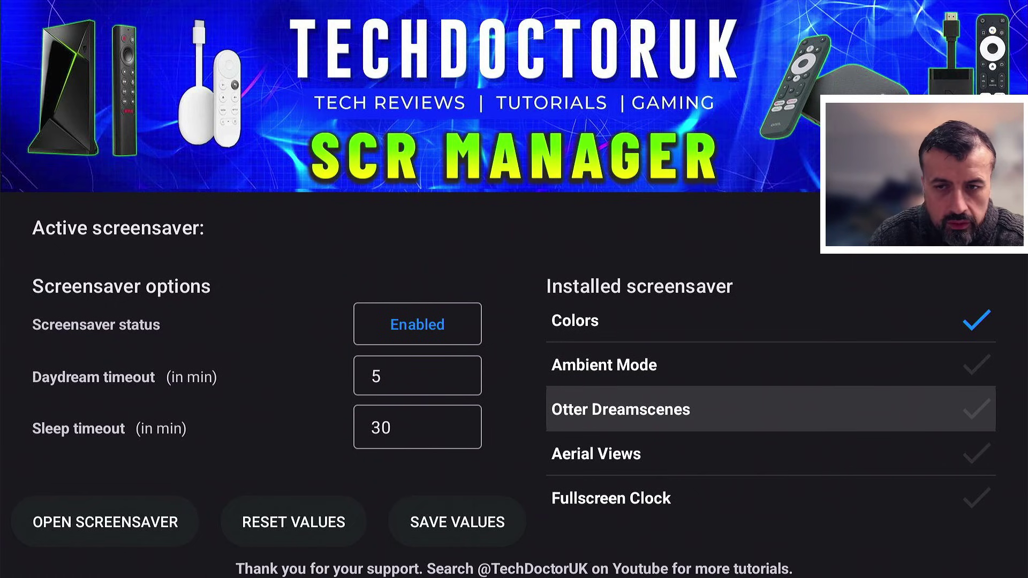
{"action": "left_click", "coordinate": [596, 453]}
{"action": "left_click", "coordinate": [611, 498]}
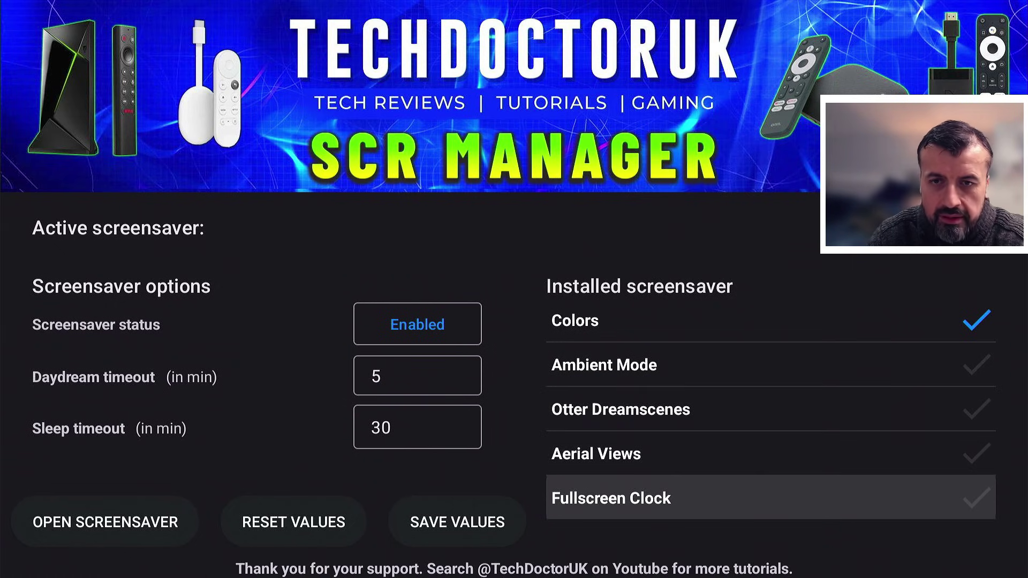
{"action": "key", "text": "Return"}
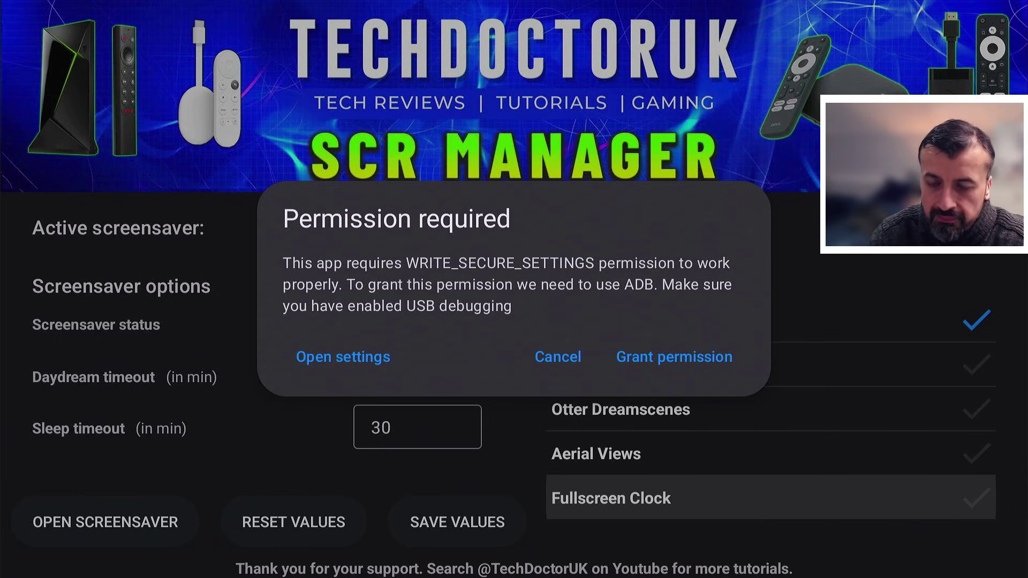
Grant WRITE_SECURE_SETTINGS and always allow USB debugging from this computer
{"action": "left_click", "coordinate": [343, 357]}
{"action": "key", "text": "Right"}
{"action": "key", "text": "Right"}
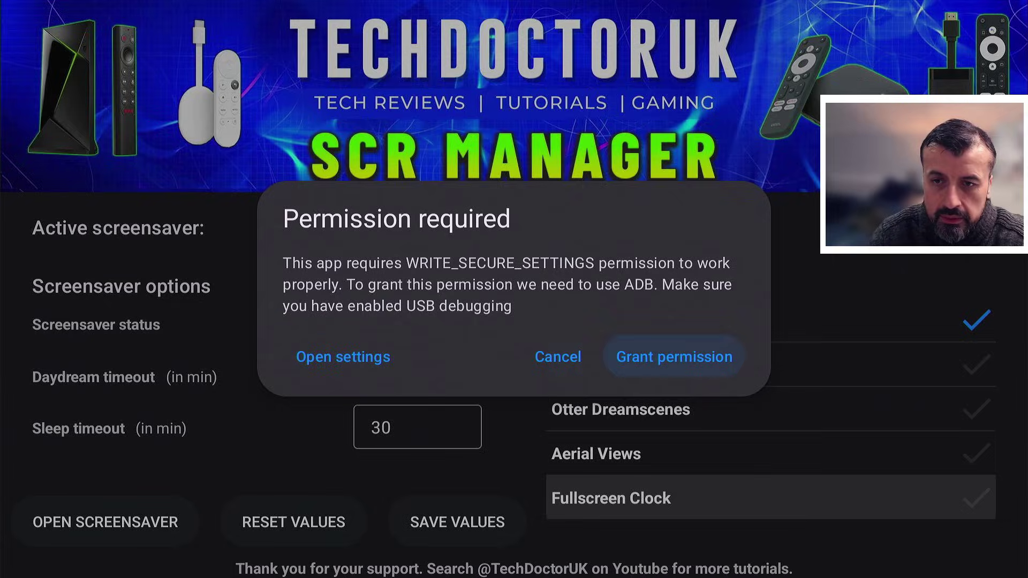
{"action": "key", "text": "Return"}
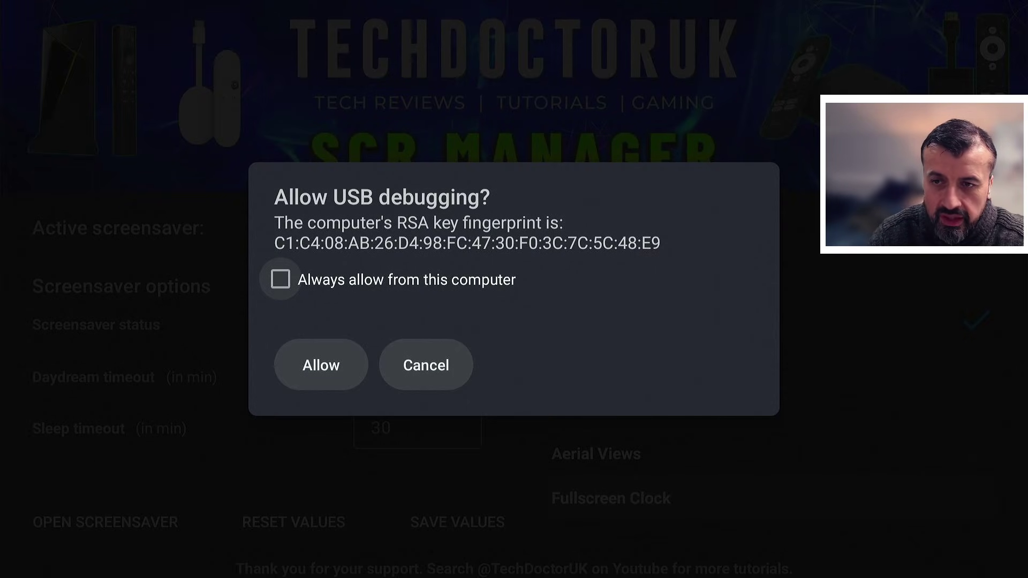
{"action": "key", "text": "Return"}
{"action": "key", "text": "Down"}
{"action": "key", "text": "Left"}
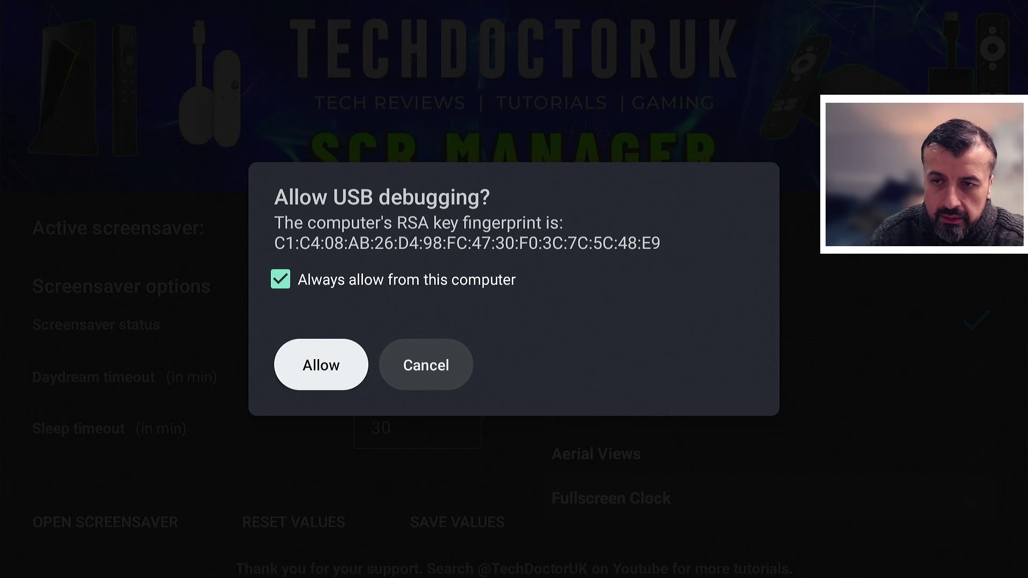
{"action": "key", "text": "Return"}
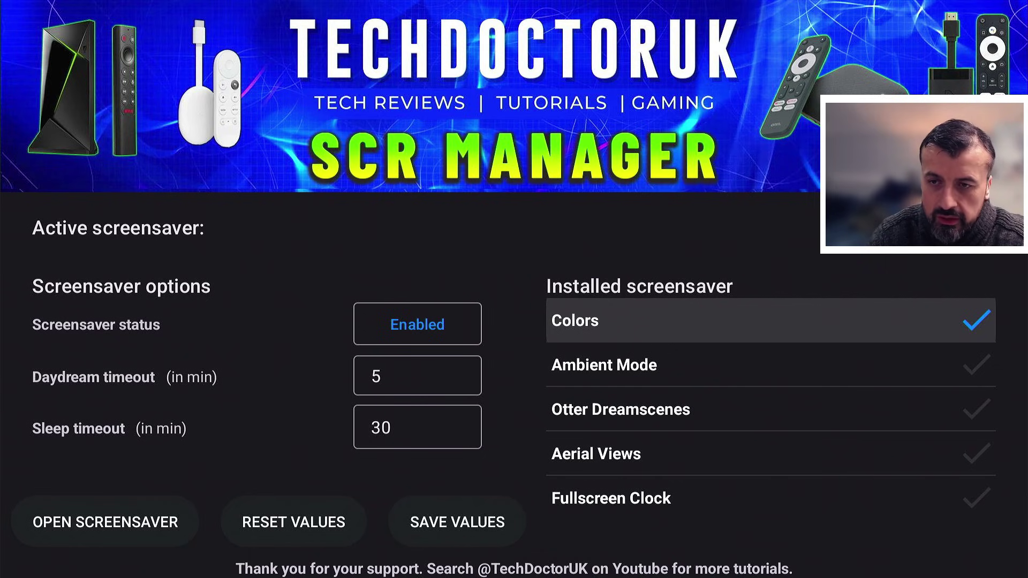
Preview the Colors screensaver, then dismiss it
{"action": "key", "text": "Down"}
{"action": "key", "text": "Down"}
{"action": "key", "text": "Left"}
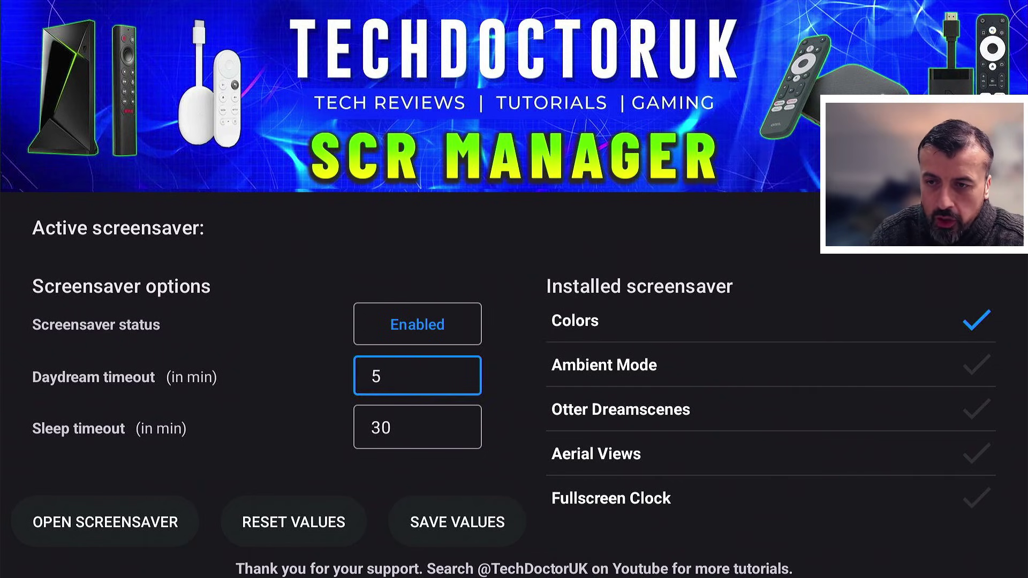
{"action": "key", "text": "Down"}
{"action": "key", "text": "Down"}
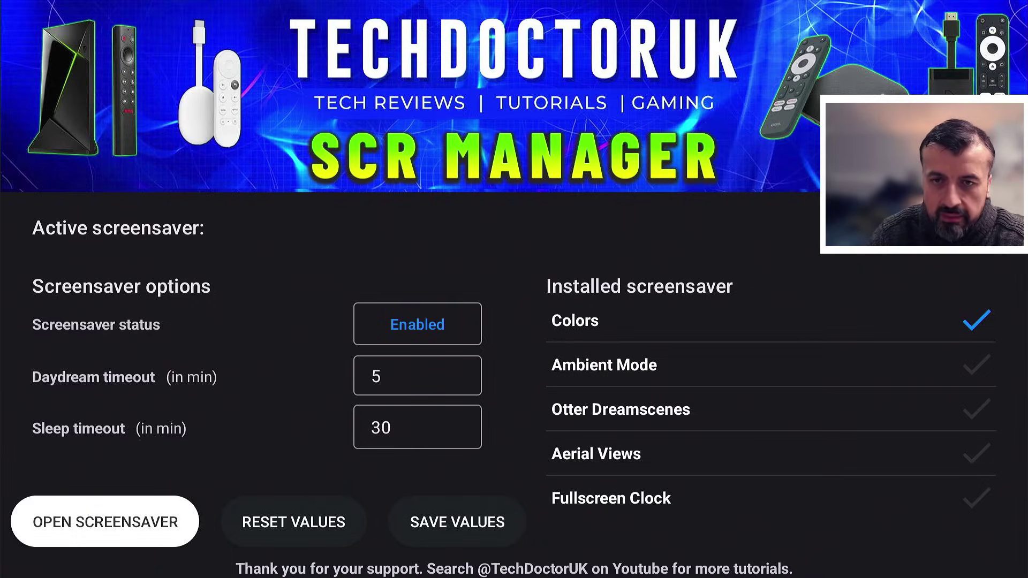
{"action": "key", "text": "Return"}
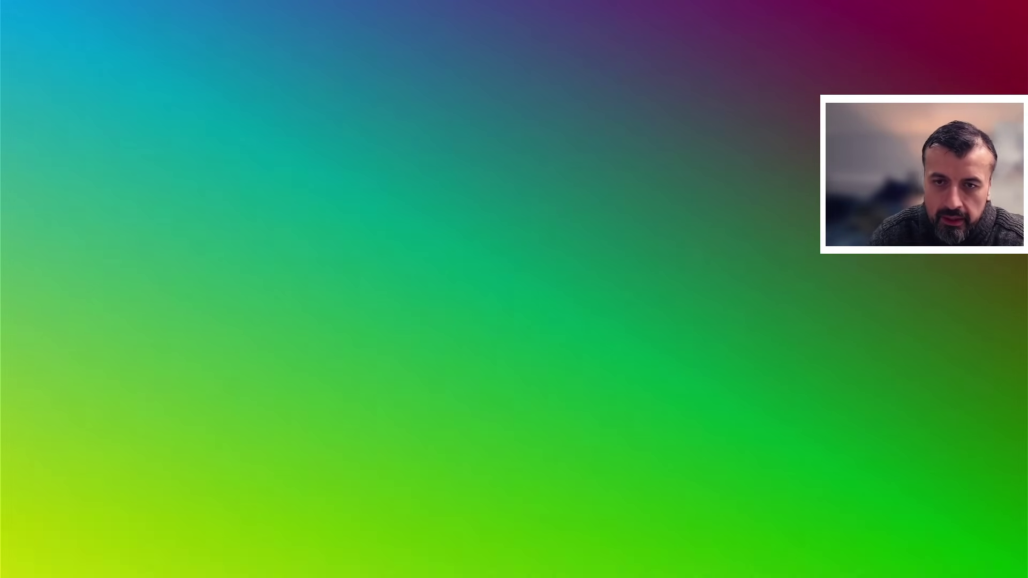
{"action": "key", "text": "Escape"}
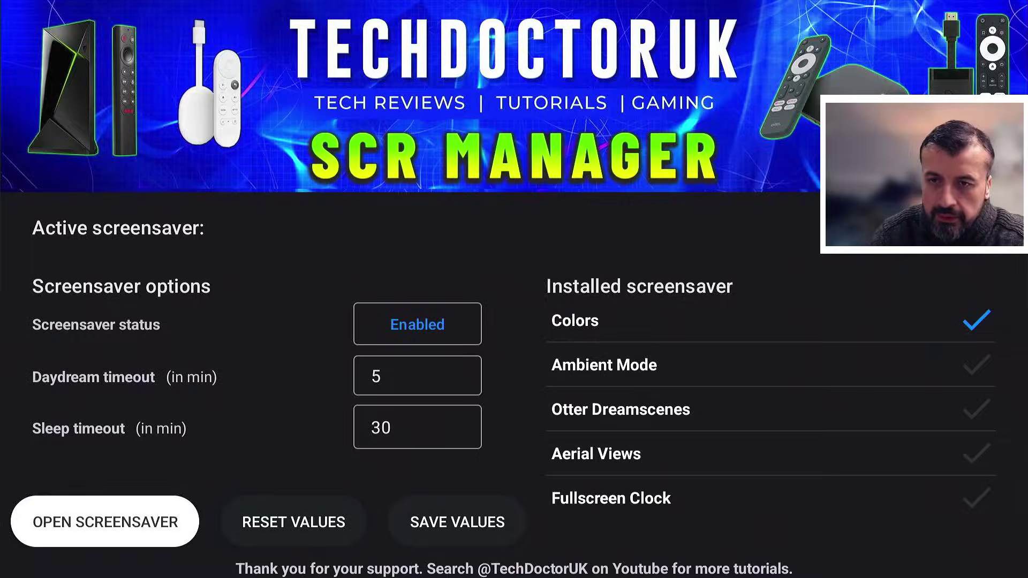
Make Fullscreen Clock the active screensaver and preview its time and date
{"action": "key", "text": "Right"}
{"action": "key", "text": "Right"}
{"action": "key", "text": "Right"}
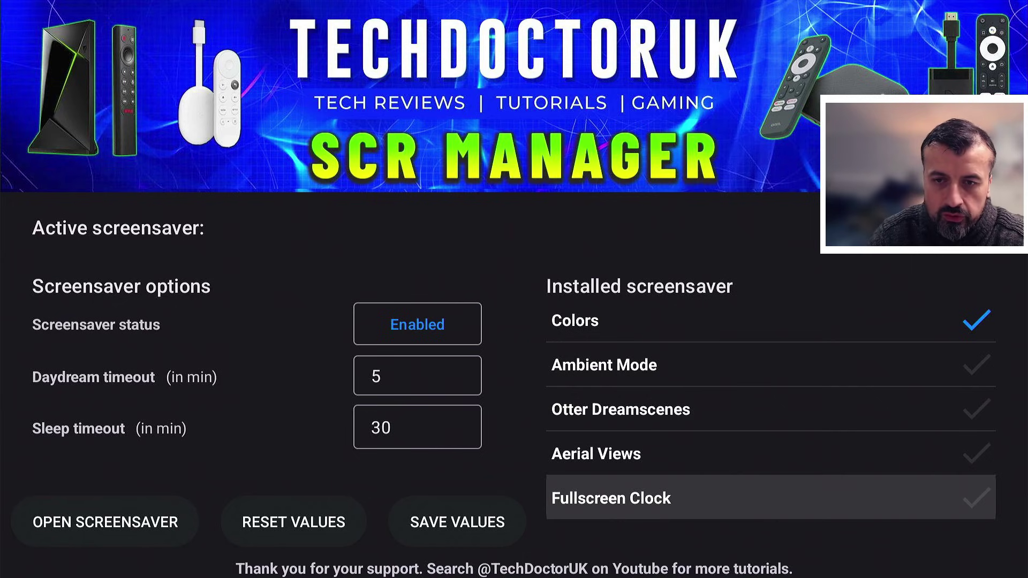
{"action": "key", "text": "Return"}
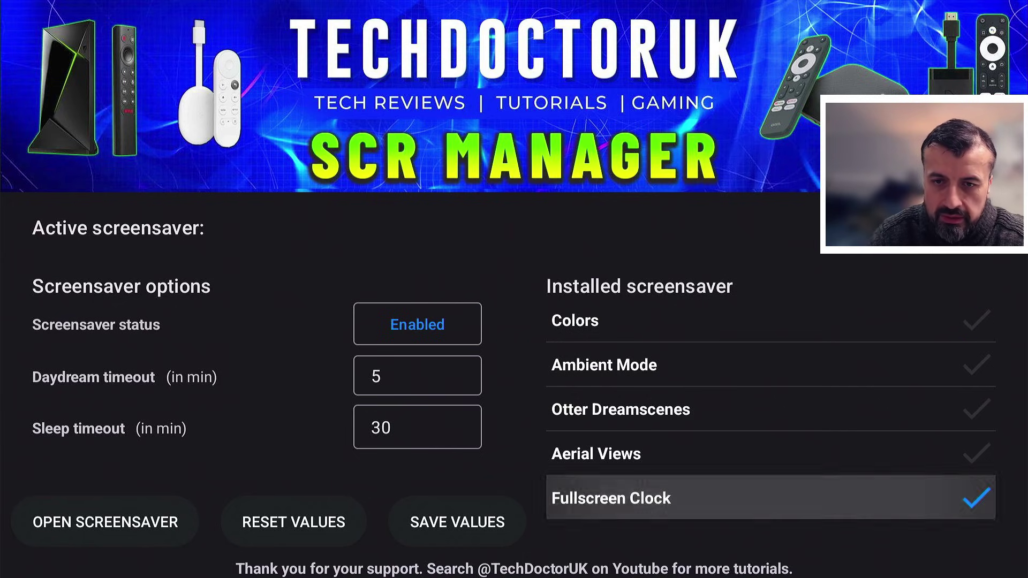
{"action": "key", "text": "Left"}
{"action": "key", "text": "Left"}
{"action": "key", "text": "Left"}
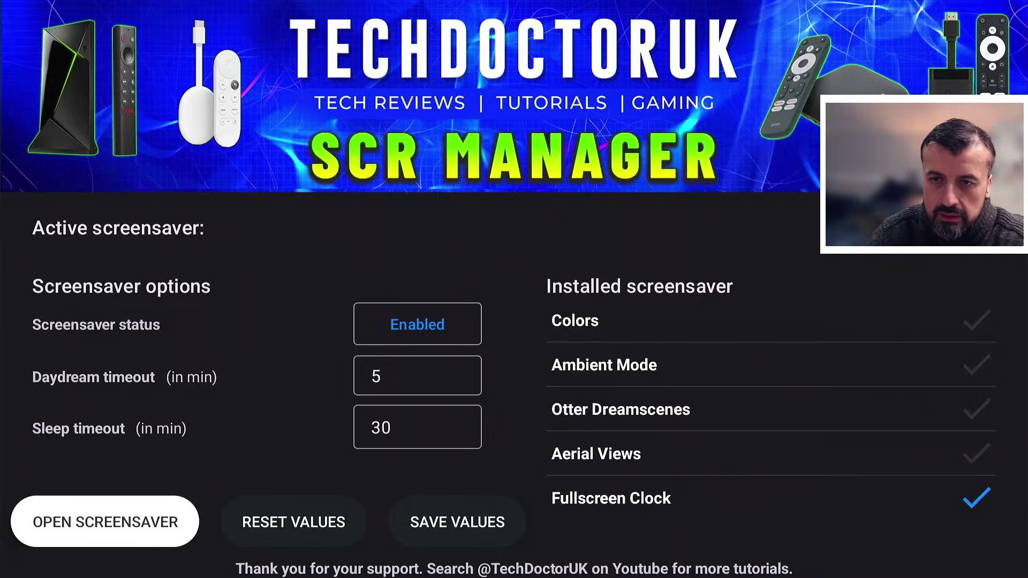
{"action": "key", "text": "Return"}
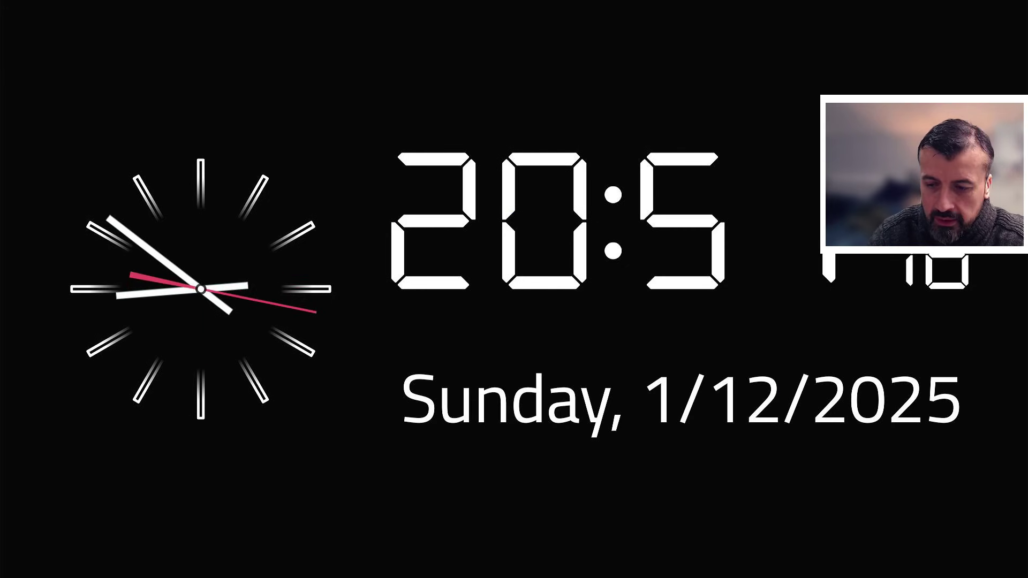
{"action": "key", "text": "Escape"}
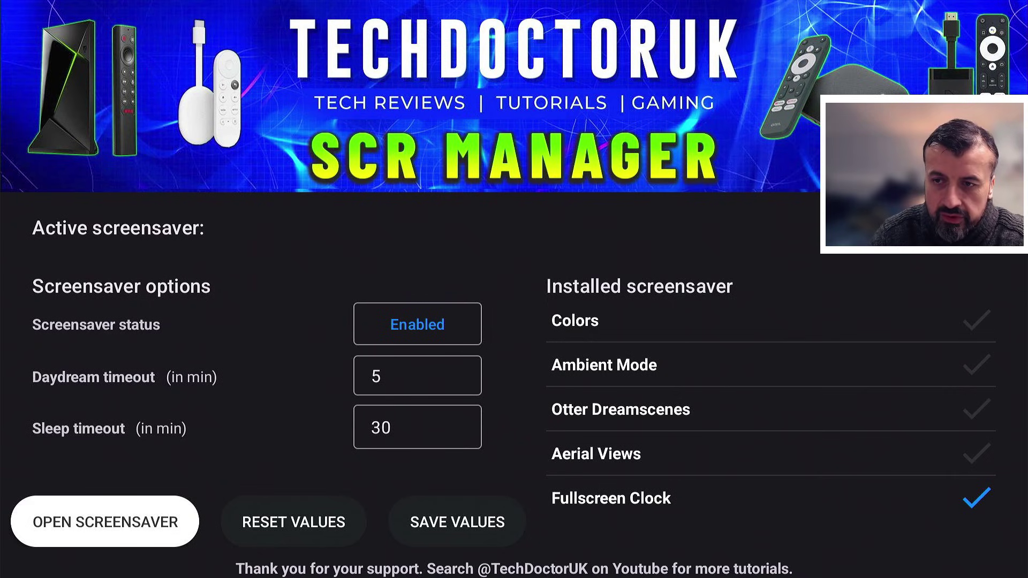
Change the Daydream timeout from 5 to 1 minute using the keypad
{"action": "key", "text": "Up"}
{"action": "key", "text": "Up"}
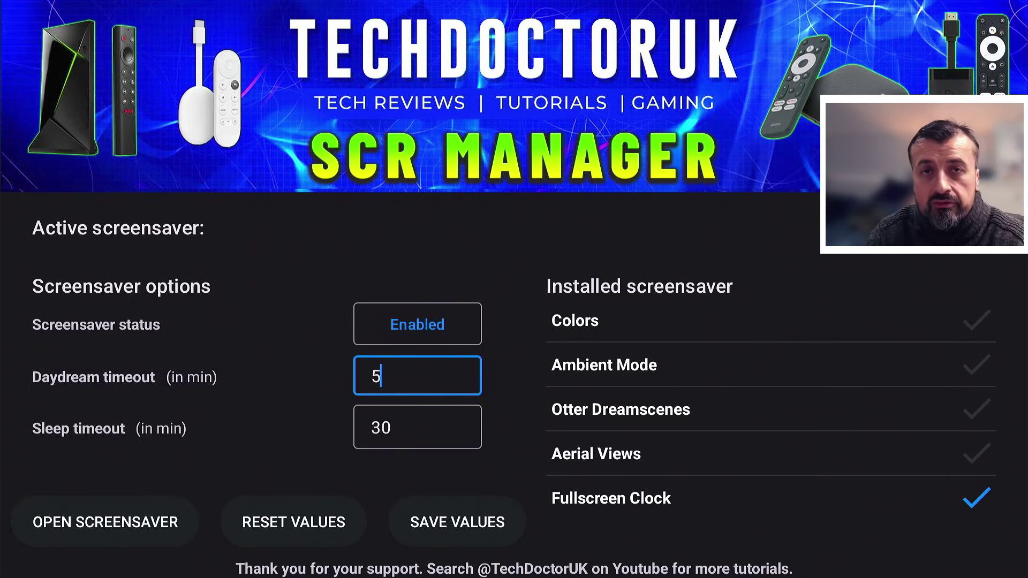
{"action": "key", "text": "Return"}
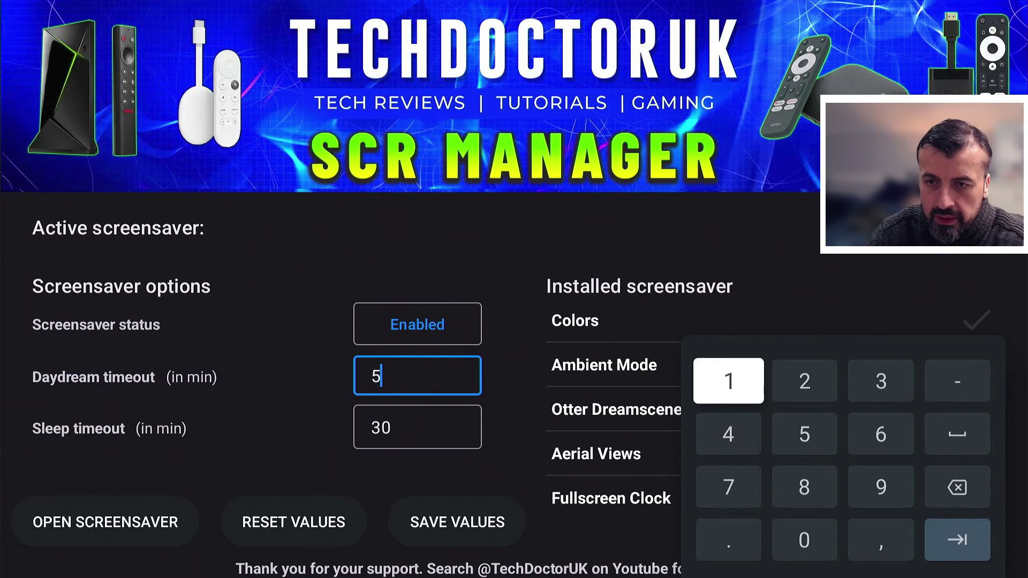
{"action": "key", "text": "Down"}
{"action": "key", "text": "Down"}
{"action": "key", "text": "Right"}
{"action": "key", "text": "Right"}
{"action": "key", "text": "Right"}
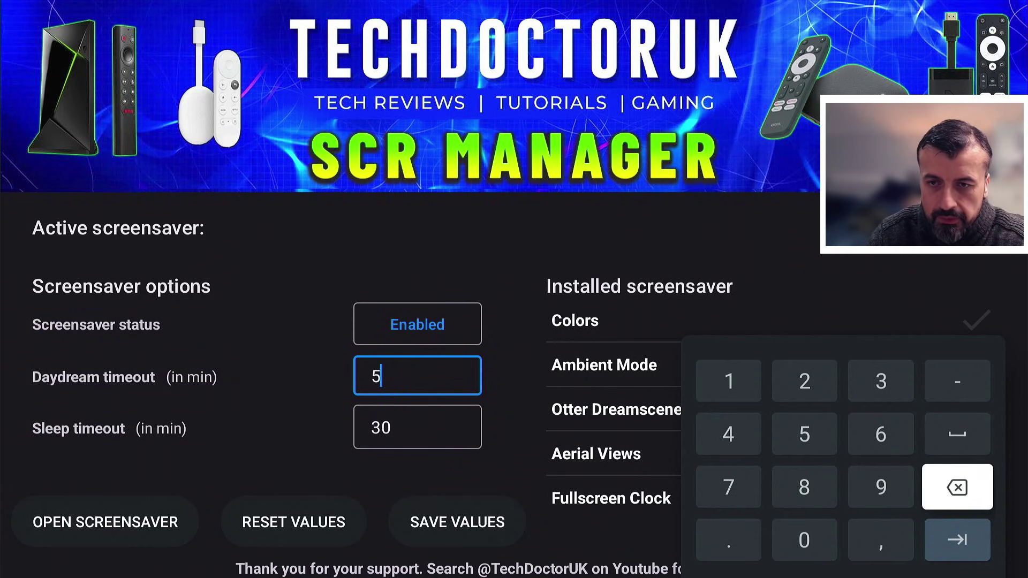
{"action": "key", "text": "Return"}
{"action": "key", "text": "Left"}
{"action": "key", "text": "Left"}
{"action": "key", "text": "Left"}
{"action": "key", "text": "Left"}
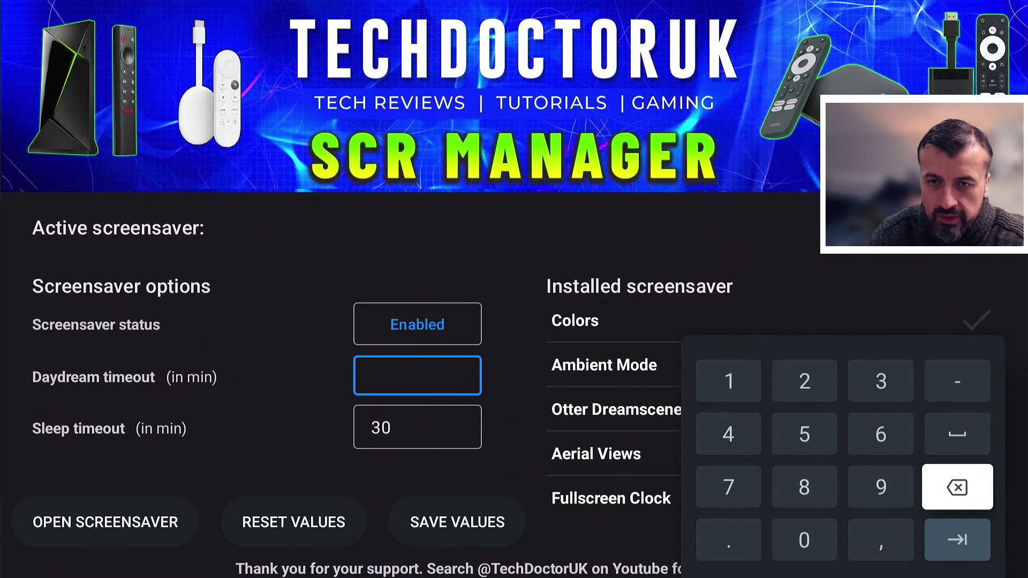
{"action": "key", "text": "Up"}
{"action": "key", "text": "Up"}
{"action": "key", "text": "Left"}
{"action": "key", "text": "Left"}
{"action": "key", "text": "Left"}
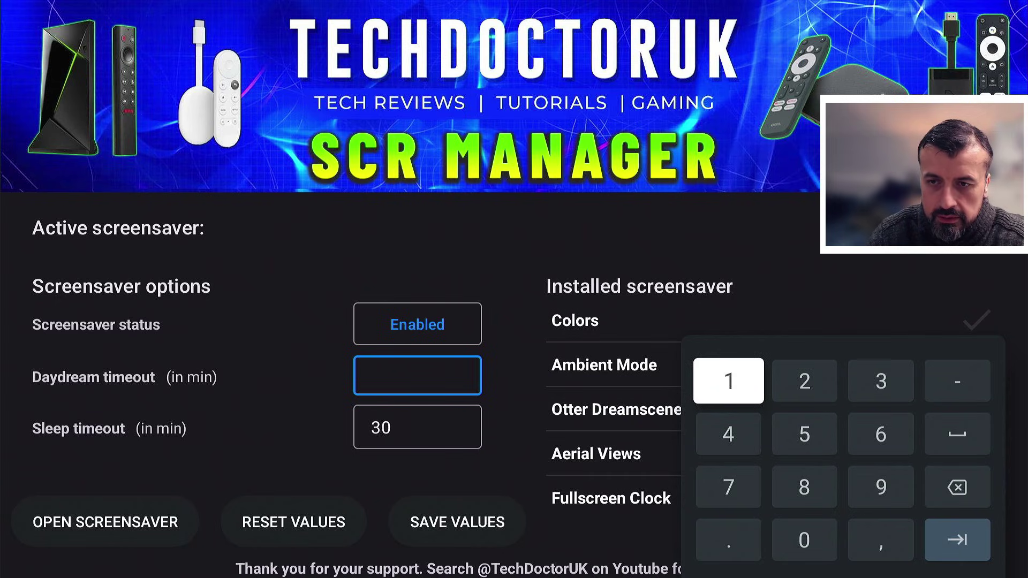
{"action": "key", "text": "Return"}
{"action": "key", "text": "Down"}
{"action": "key", "text": "Down"}
Save the values, let the Fullscreen Clock screensaver start, then dismiss it
{"action": "key", "text": "Down"}
{"action": "key", "text": "Right"}
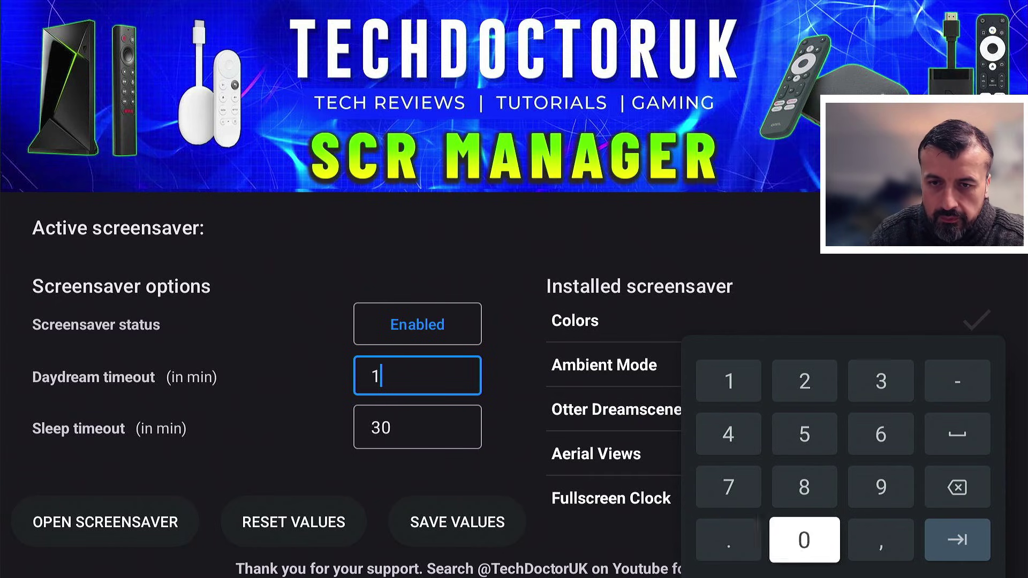
{"action": "key", "text": "Escape"}
{"action": "key", "text": "Down"}
{"action": "key", "text": "Down"}
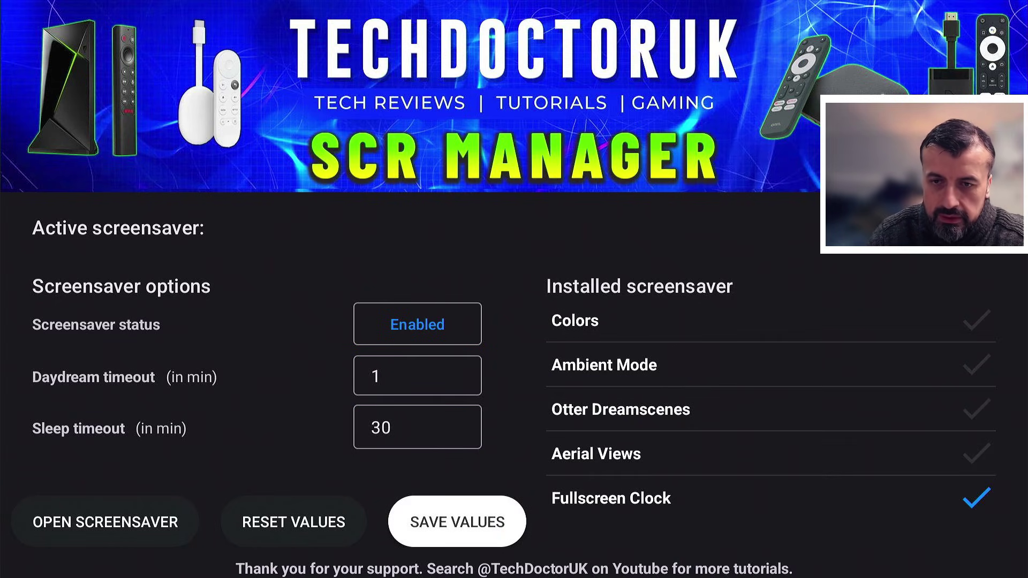
{"action": "key", "text": "Return"}
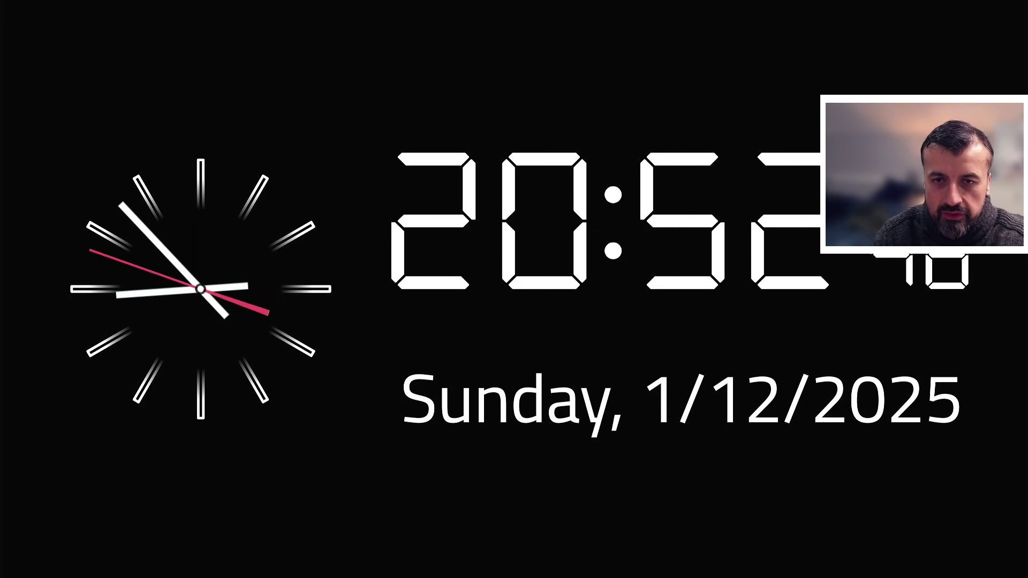
{"action": "key", "text": "Escape"}
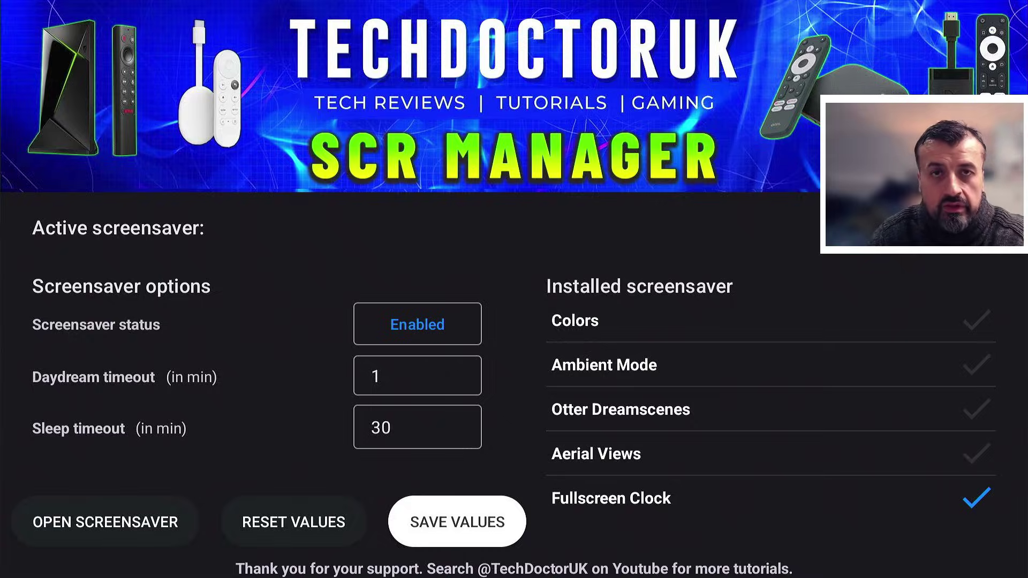
Search the Play Store for 'screensaver'
{"action": "key", "text": "Escape"}
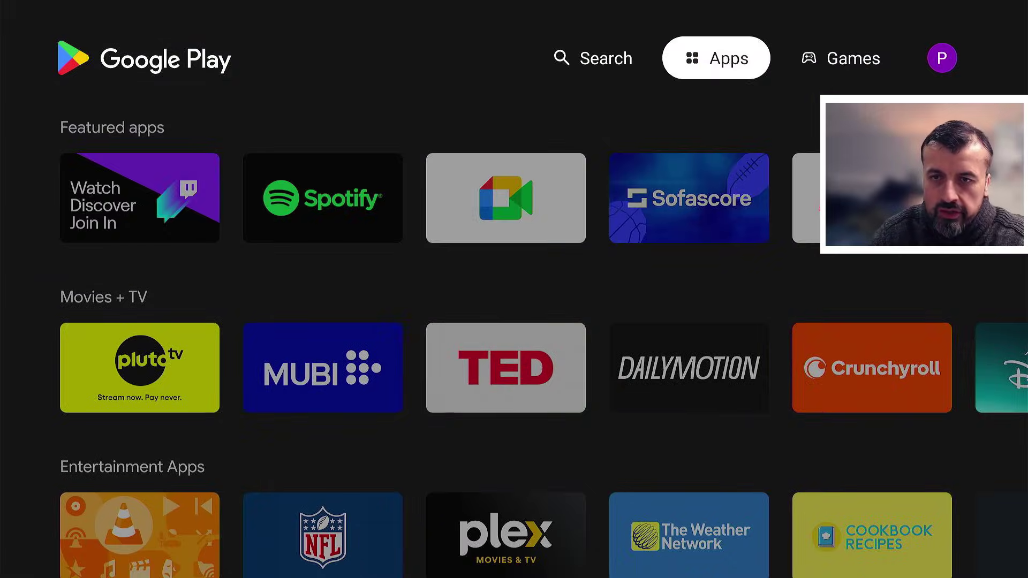
{"action": "key", "text": "Left"}
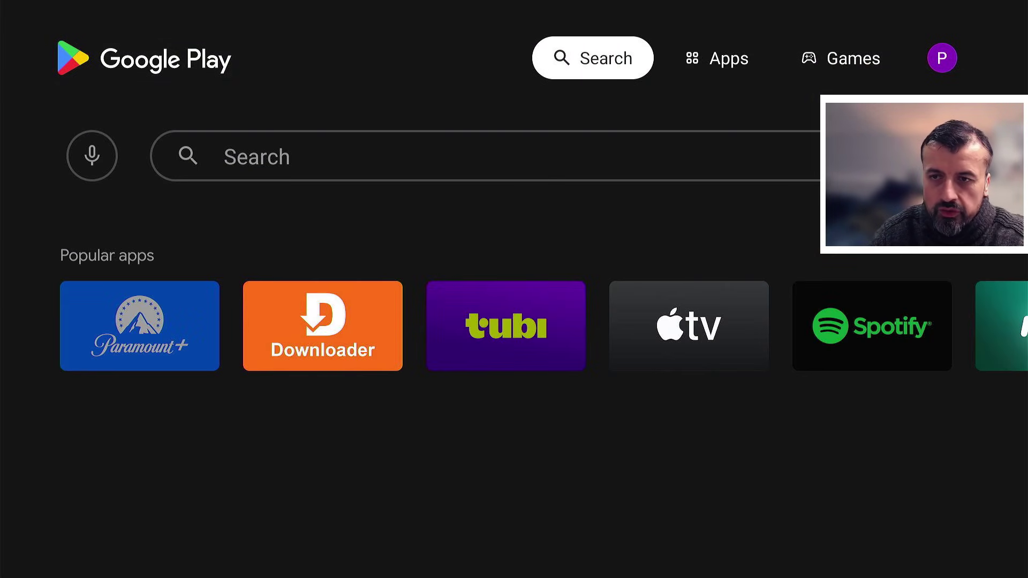
{"action": "key", "text": "Down"}
{"action": "key", "text": "Right"}
{"action": "key", "text": "Return"}
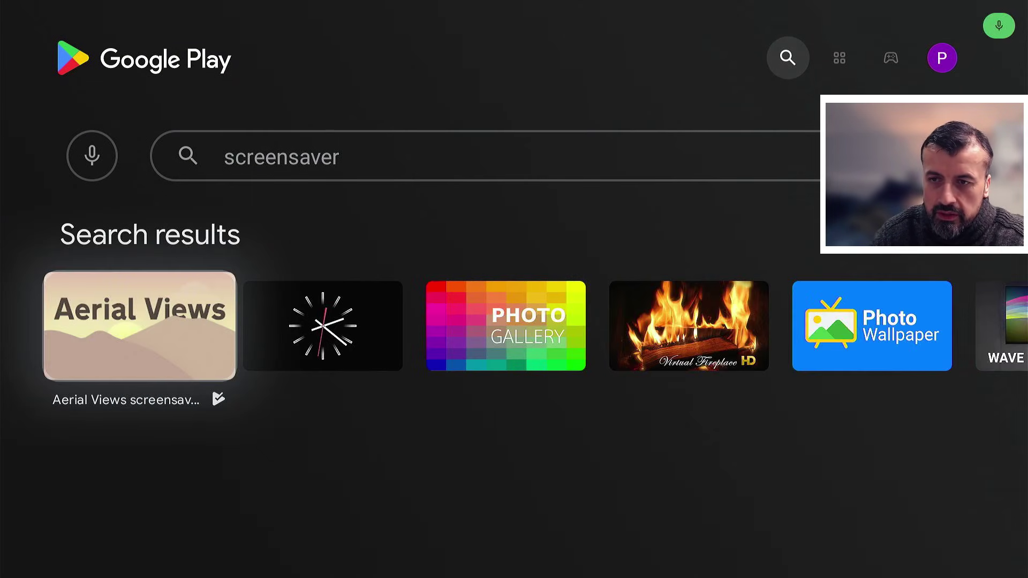
Install Aerial Dream from the search results and return to the home screen
{"action": "key", "text": "Right"}
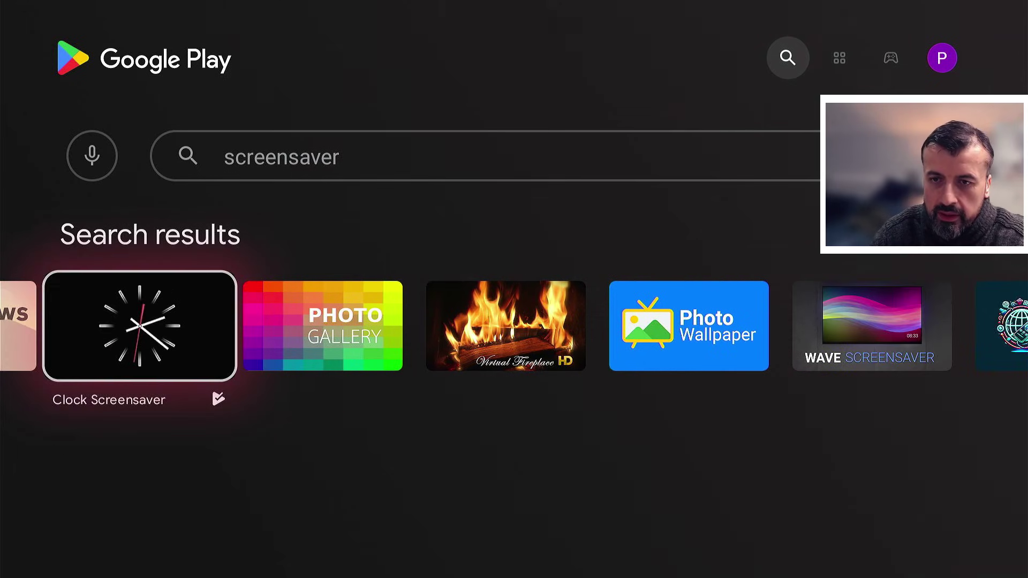
{"action": "key", "text": "Right"}
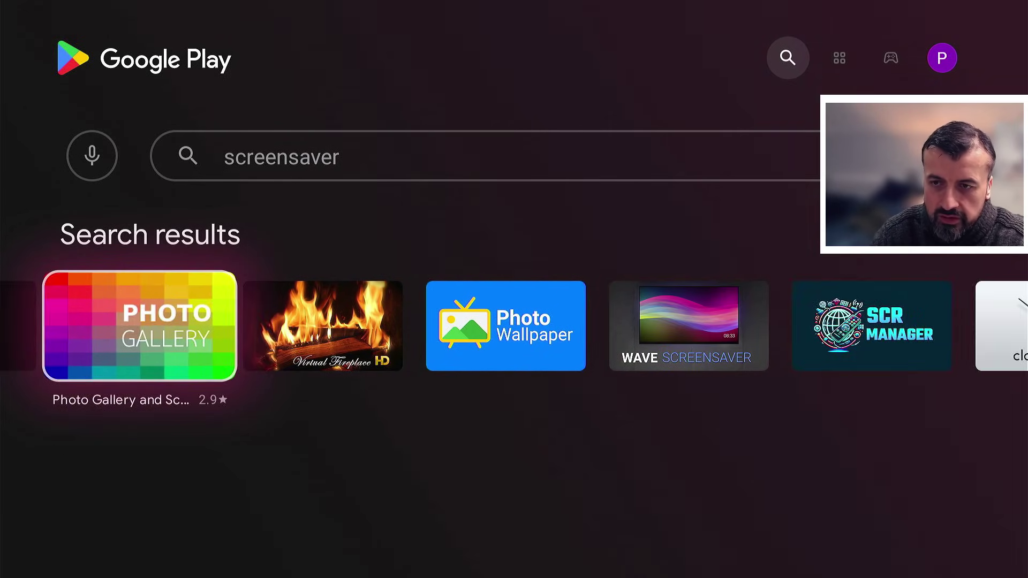
{"action": "key", "text": "Left"}
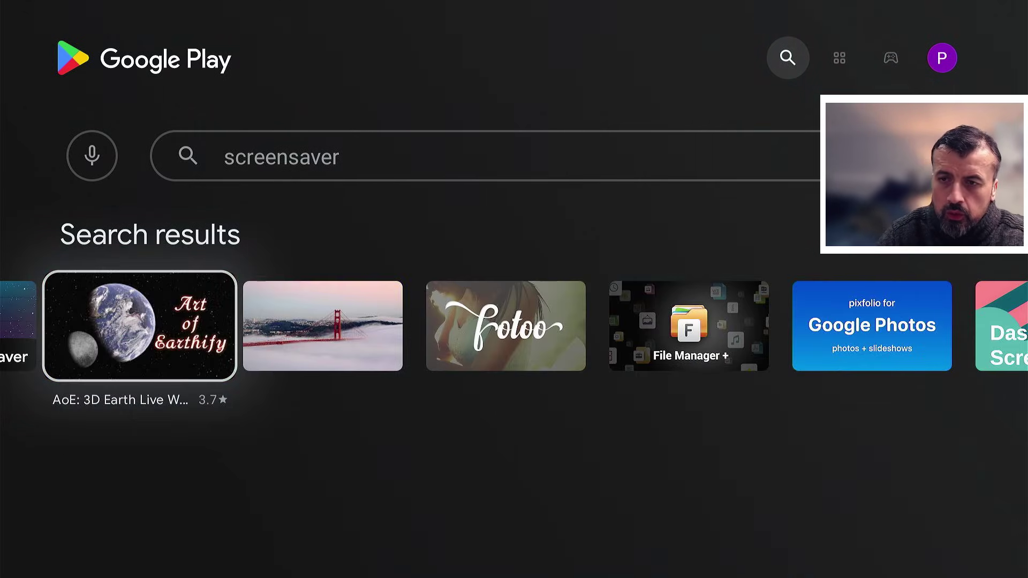
{"action": "key", "text": "Right"}
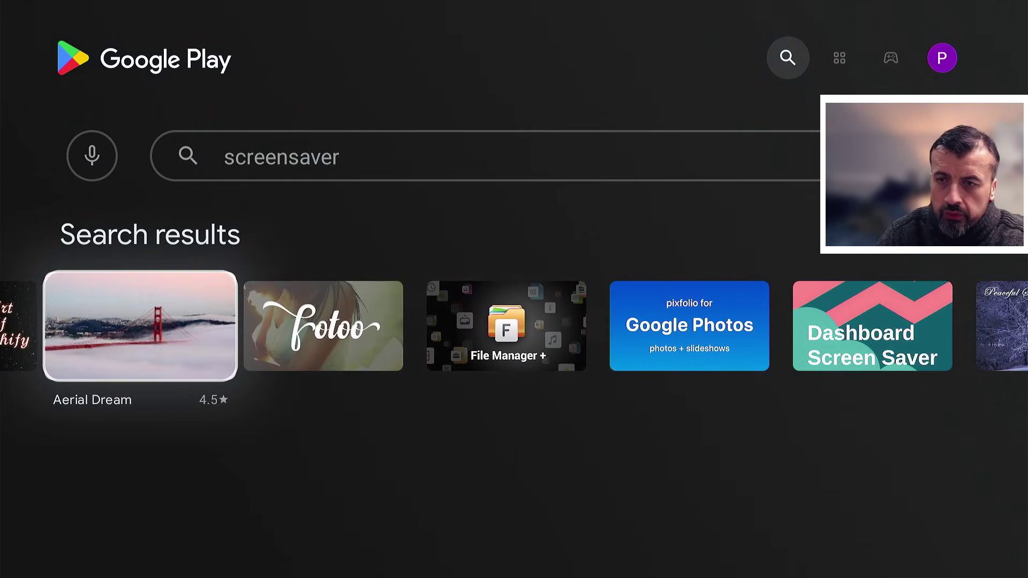
{"action": "key", "text": "Return"}
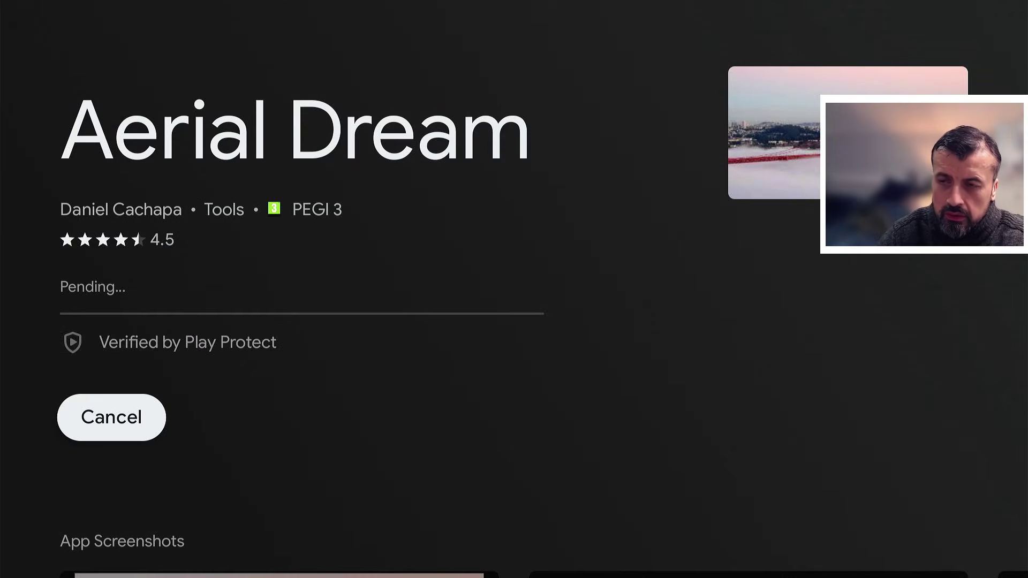
{"action": "key", "text": "Up"}
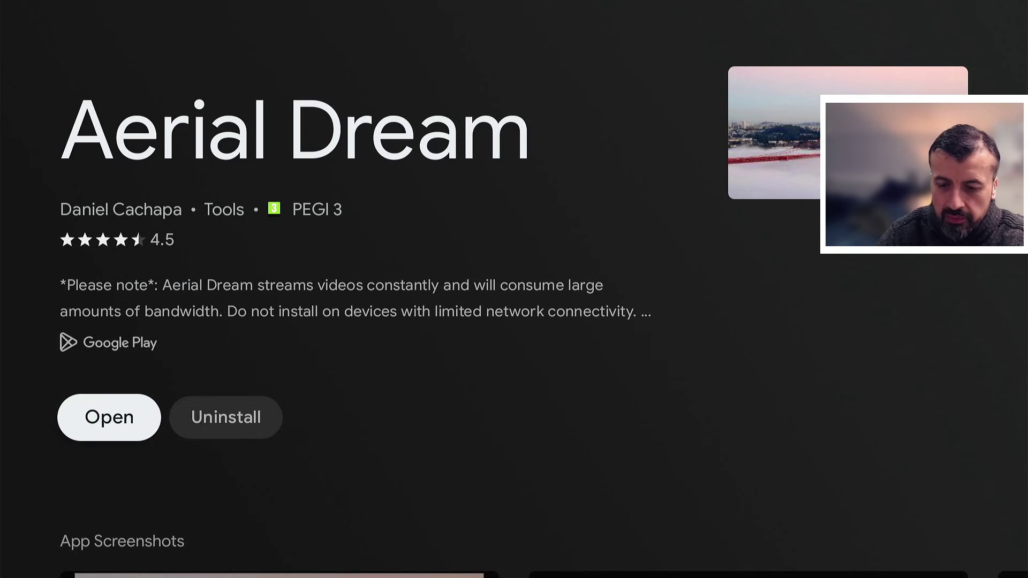
{"action": "key", "text": "Escape"}
Launch TDUK Screensaver Manager and choose Aerial Dream as the screensaver
{"action": "key", "text": "Right"}
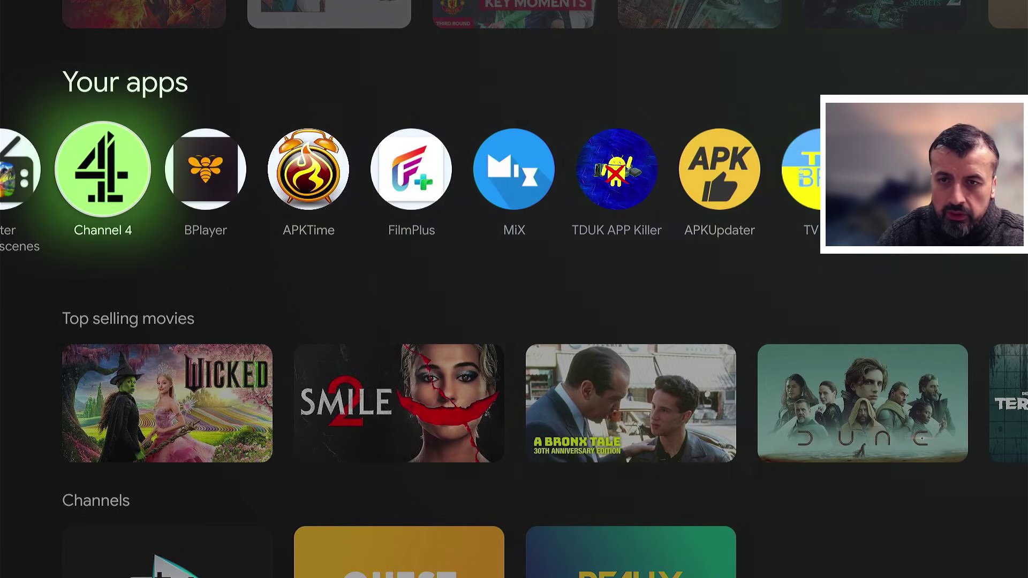
{"action": "key", "text": "Right"}
{"action": "key", "text": "Right"}
{"action": "key", "text": "Right"}
{"action": "key", "text": "Right"}
{"action": "key", "text": "Right"}
{"action": "key", "text": "Right"}
{"action": "key", "text": "Right"}
{"action": "key", "text": "Right"}
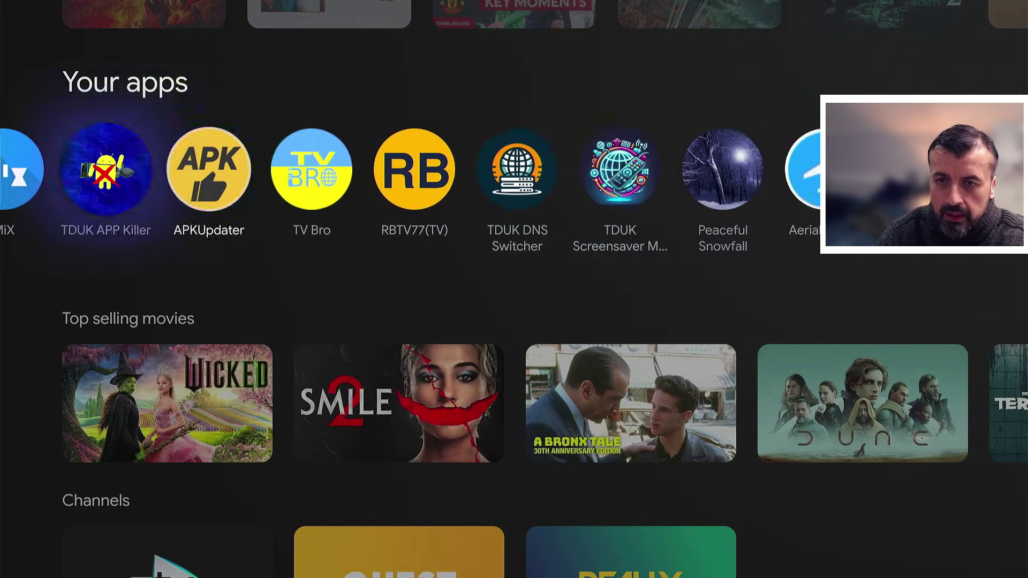
{"action": "key", "text": "Right"}
{"action": "key", "text": "Right"}
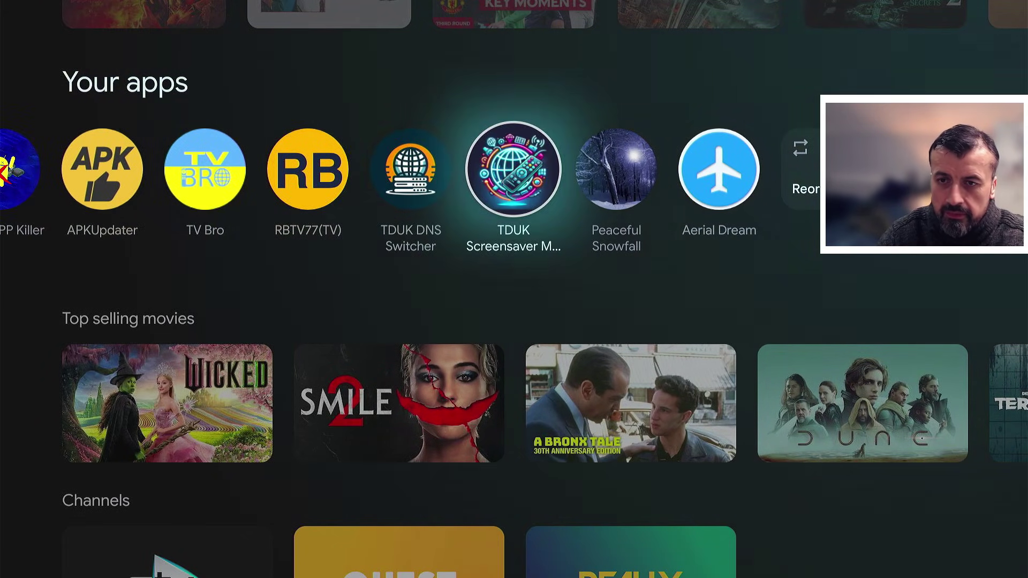
{"action": "key", "text": "Return"}
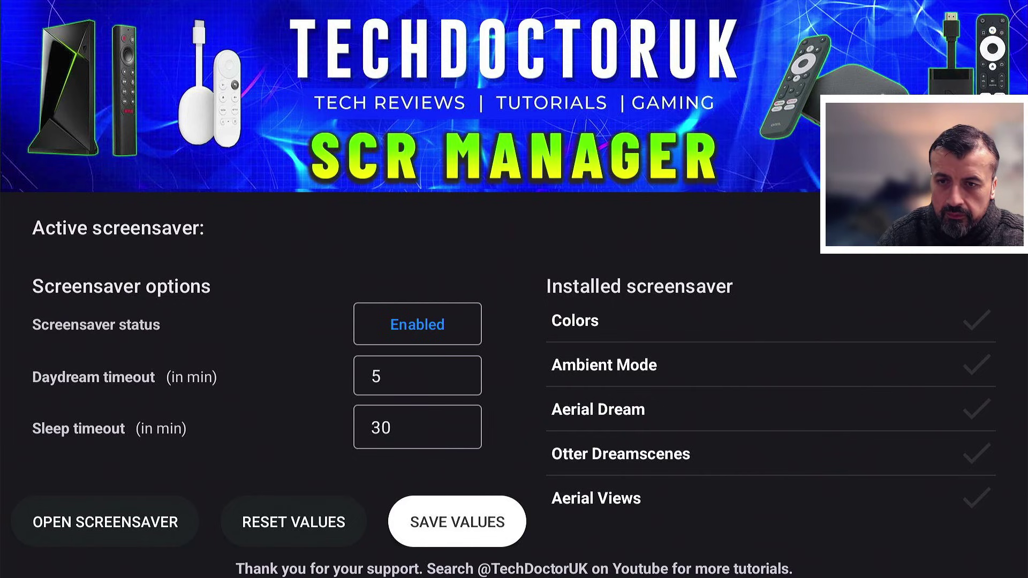
{"action": "key", "text": "Right"}
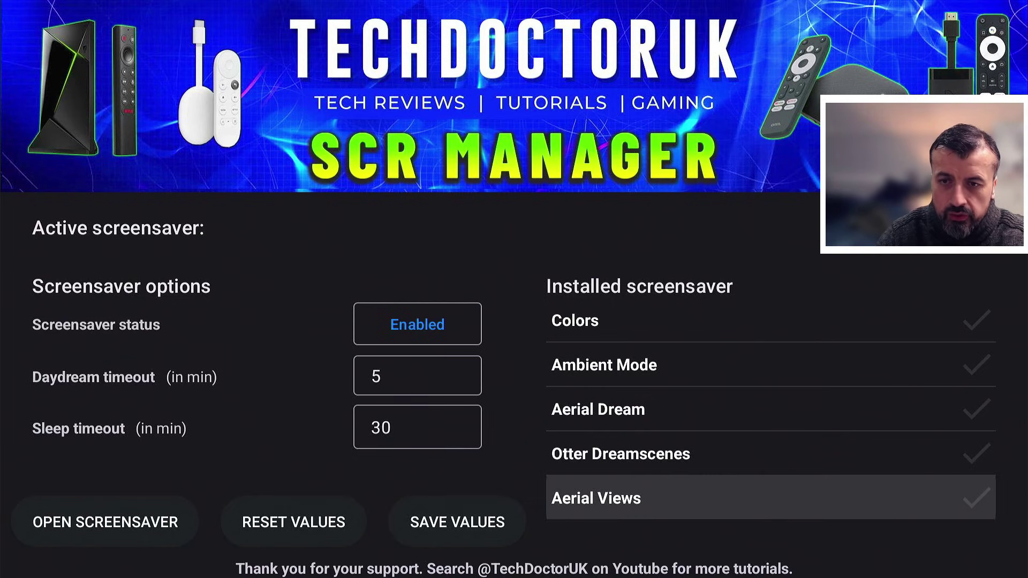
{"action": "key", "text": "Up"}
{"action": "key", "text": "Up"}
{"action": "key", "text": "Down"}
{"action": "key", "text": "Down"}
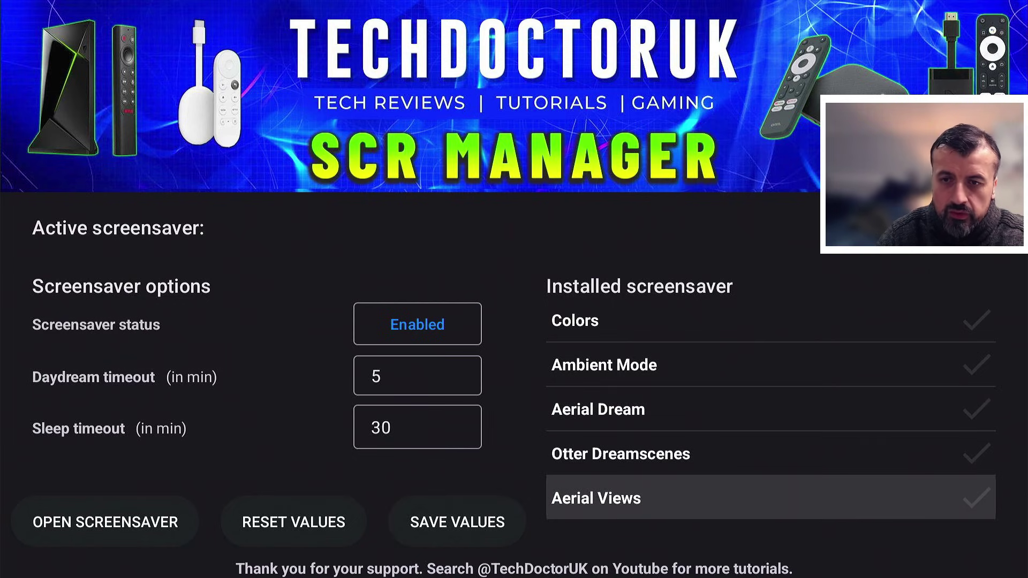
{"action": "key", "text": "Up"}
{"action": "key", "text": "Up"}
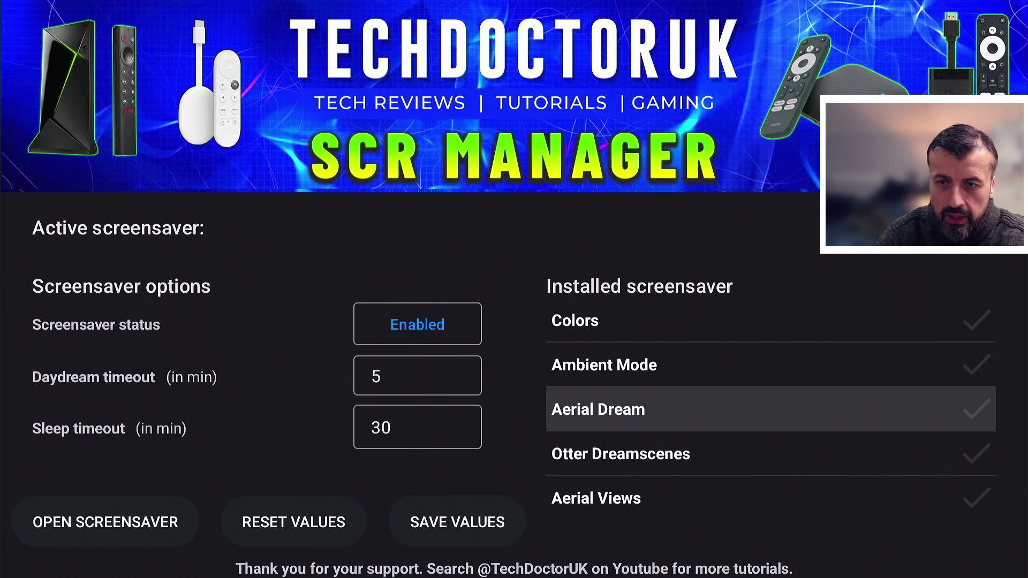
{"action": "key", "text": "Return"}
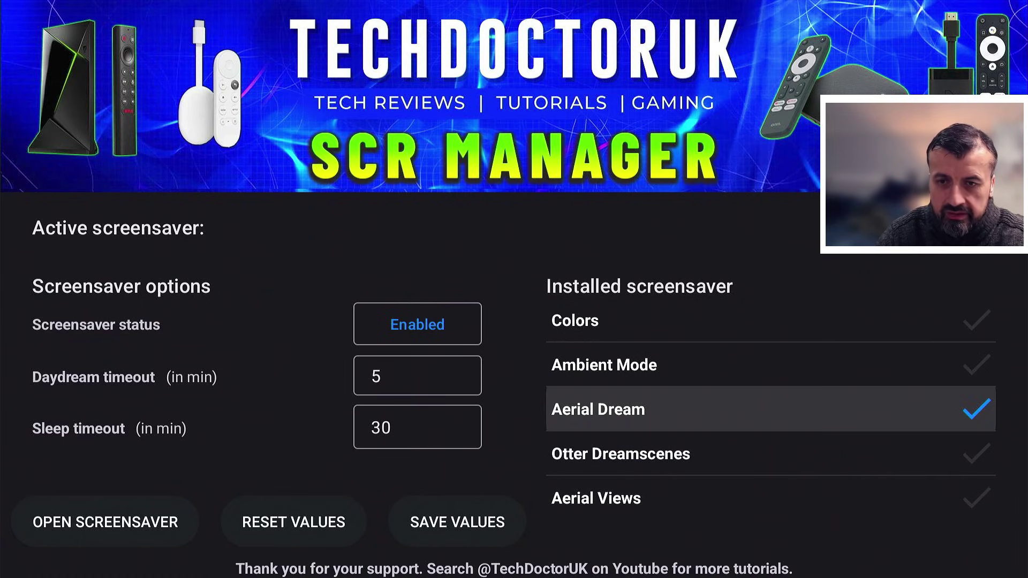
Start the Aerial Dream preview, showing the New York City night aerial
{"action": "key", "text": "Down"}
{"action": "key", "text": "Down"}
{"action": "key", "text": "Left"}
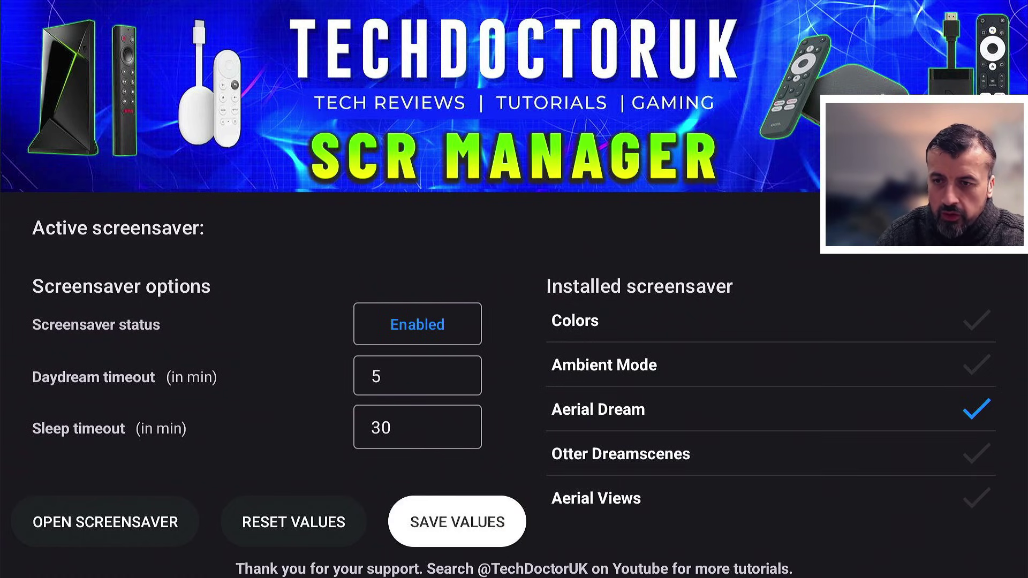
{"action": "key", "text": "Left"}
{"action": "key", "text": "Left"}
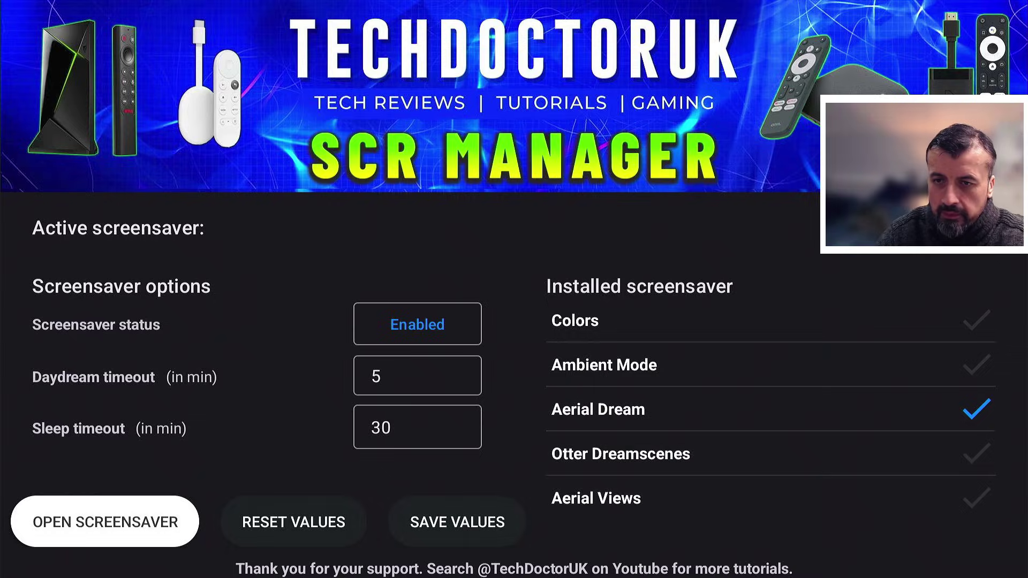
{"action": "key", "text": "Return"}
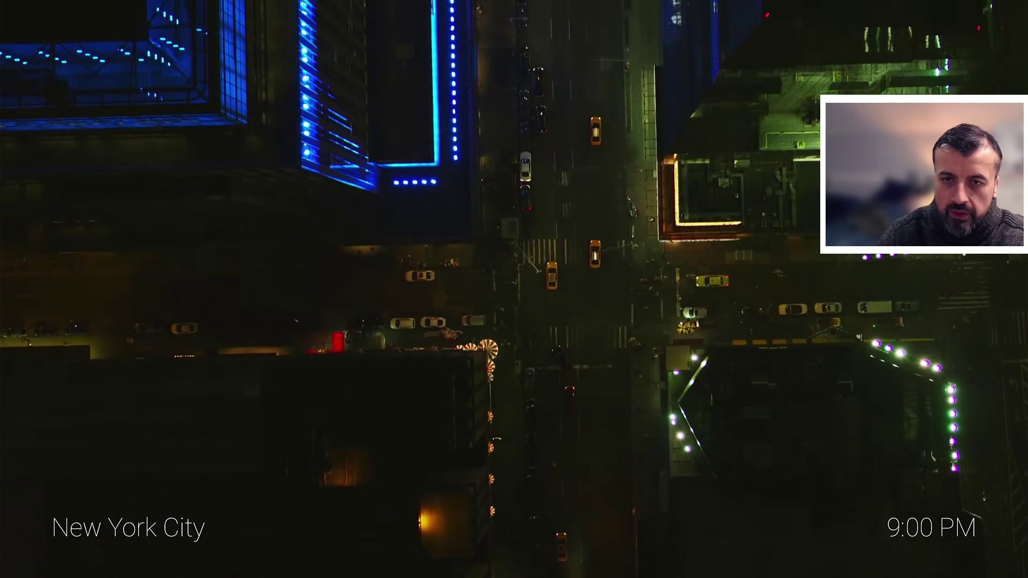
Exit the Aerial Dream preview, open quick settings, and go to All settings
{"action": "key", "text": "Escape"}
{"action": "key", "text": "Up"}
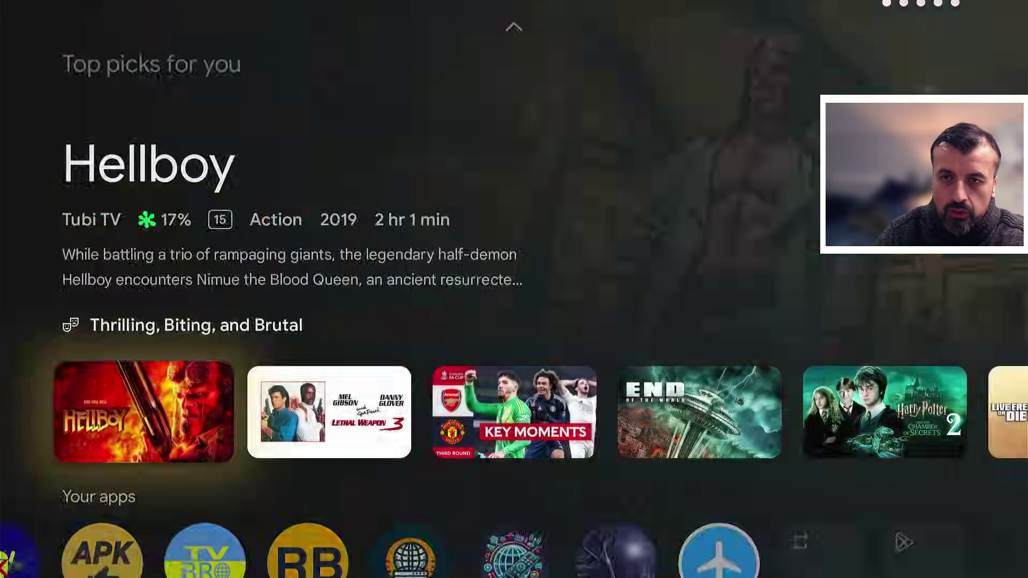
{"action": "key", "text": "Up"}
{"action": "key", "text": "Right"}
{"action": "key", "text": "Right"}
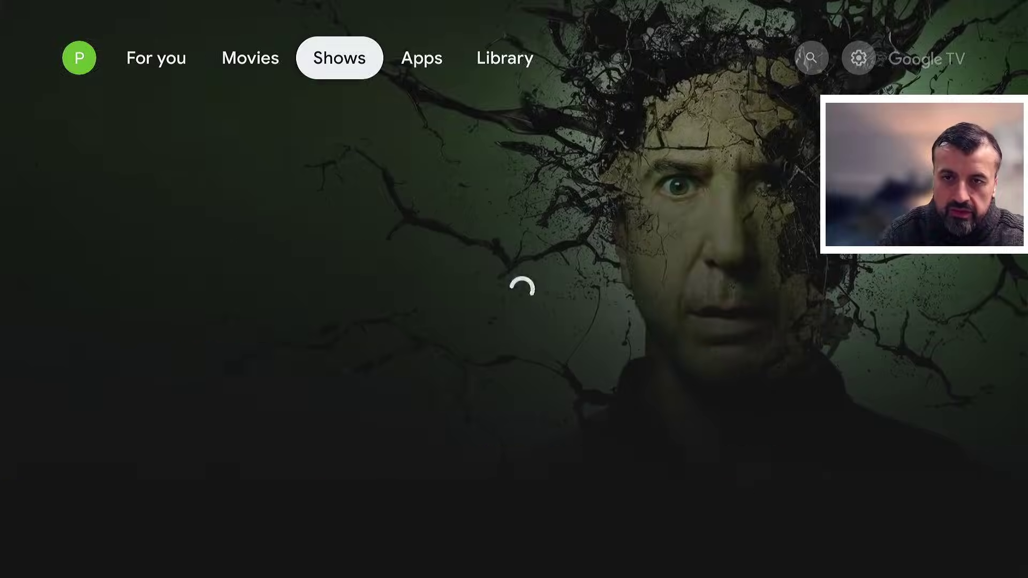
{"action": "key", "text": "Right"}
{"action": "key", "text": "Right"}
{"action": "key", "text": "Right"}
{"action": "key", "text": "Right"}
{"action": "key", "text": "Return"}
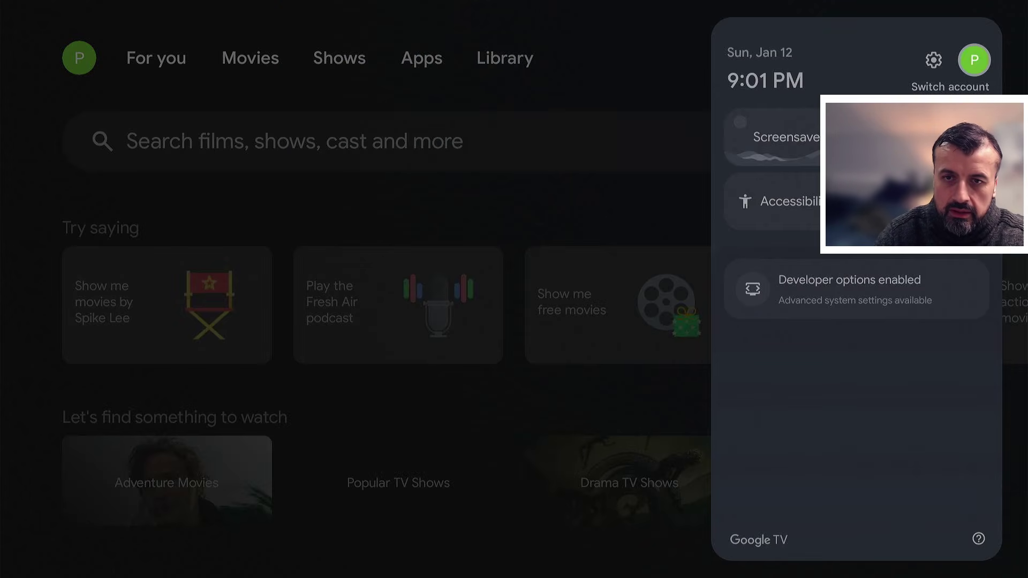
{"action": "key", "text": "Left"}
{"action": "key", "text": "Return"}
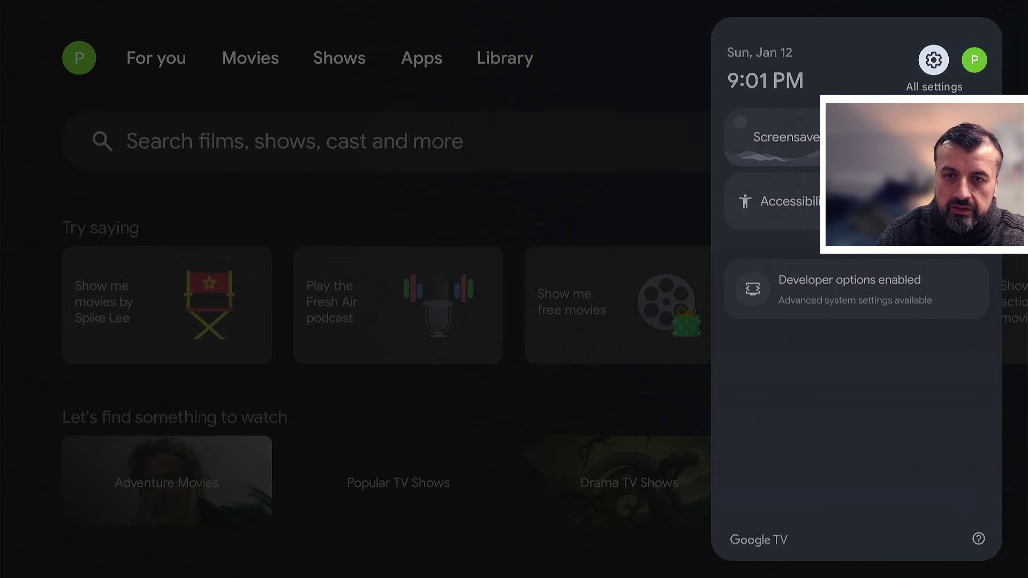
Open System > About in Settings
{"action": "key", "text": "Down"}
{"action": "key", "text": "Down"}
{"action": "key", "text": "Down"}
{"action": "key", "text": "Down"}
{"action": "key", "text": "Down"}
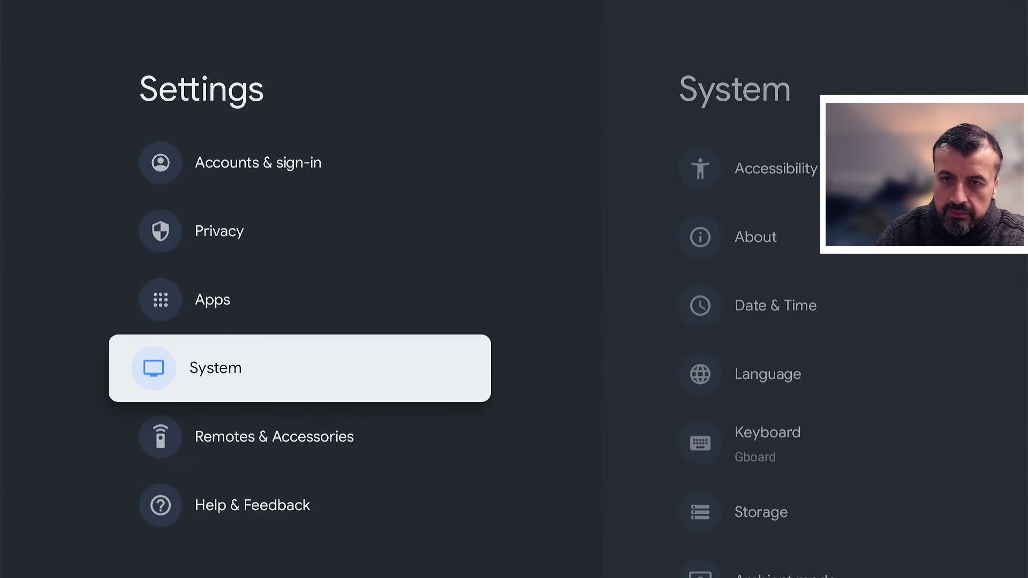
{"action": "key", "text": "Return"}
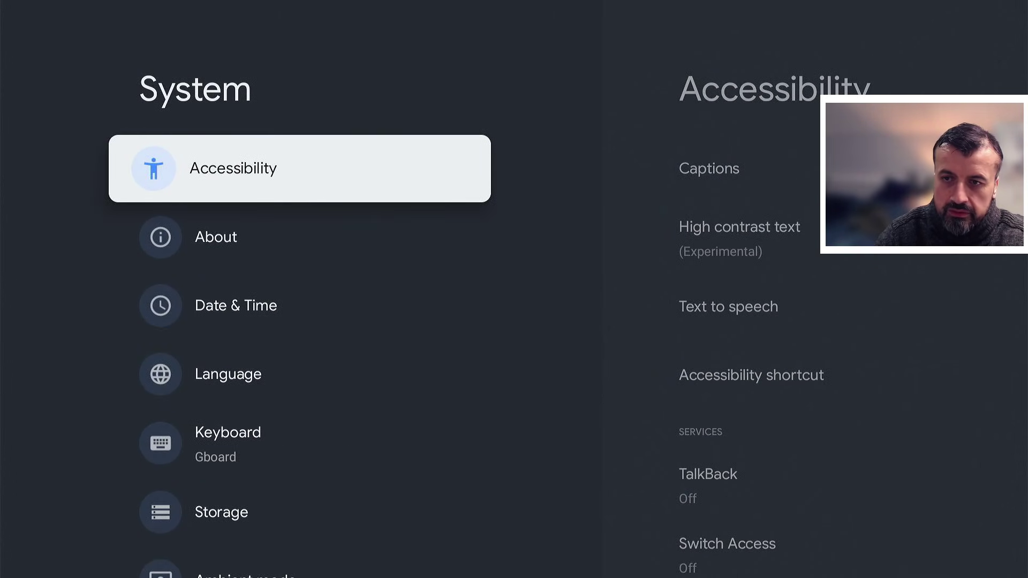
{"action": "key", "text": "Down"}
{"action": "key", "text": "Return"}
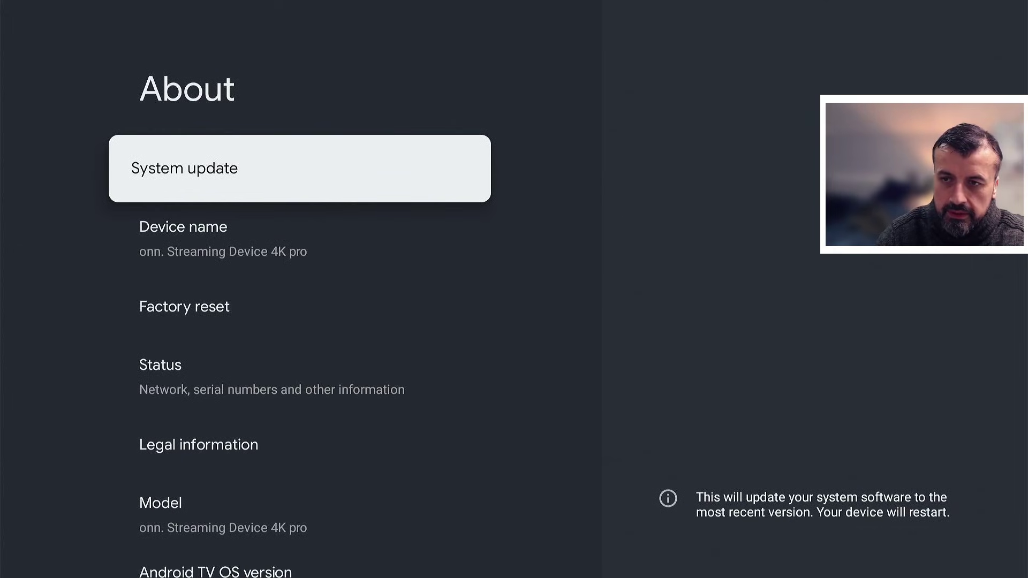
Select the Android TV OS build entry to confirm developer mode is already on, then go back
{"action": "key", "text": "Down"}
{"action": "key", "text": "Down"}
{"action": "key", "text": "Down"}
{"action": "key", "text": "Down"}
{"action": "key", "text": "Down"}
{"action": "key", "text": "Down"}
{"action": "key", "text": "Down"}
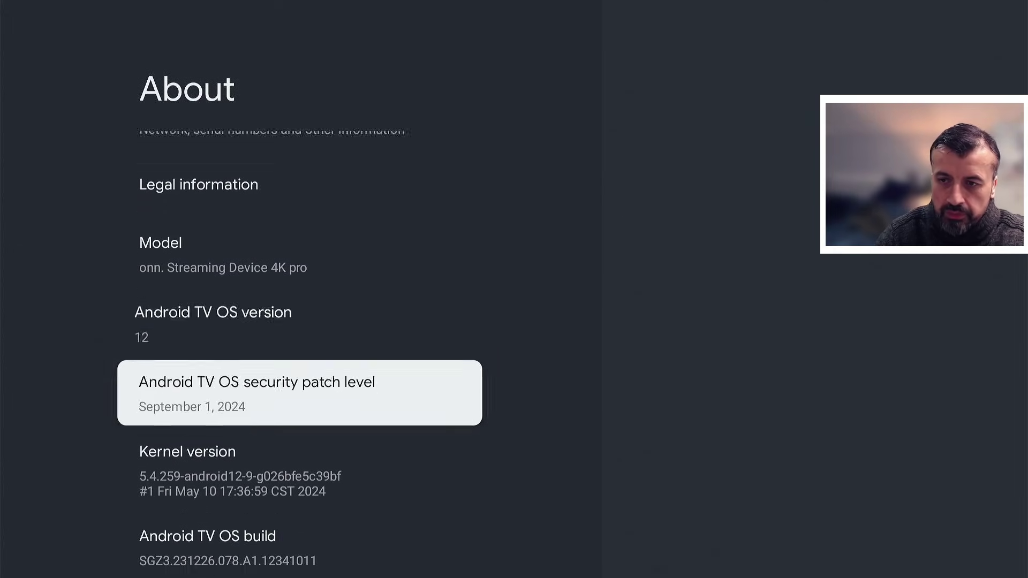
{"action": "key", "text": "Down"}
{"action": "key", "text": "Down"}
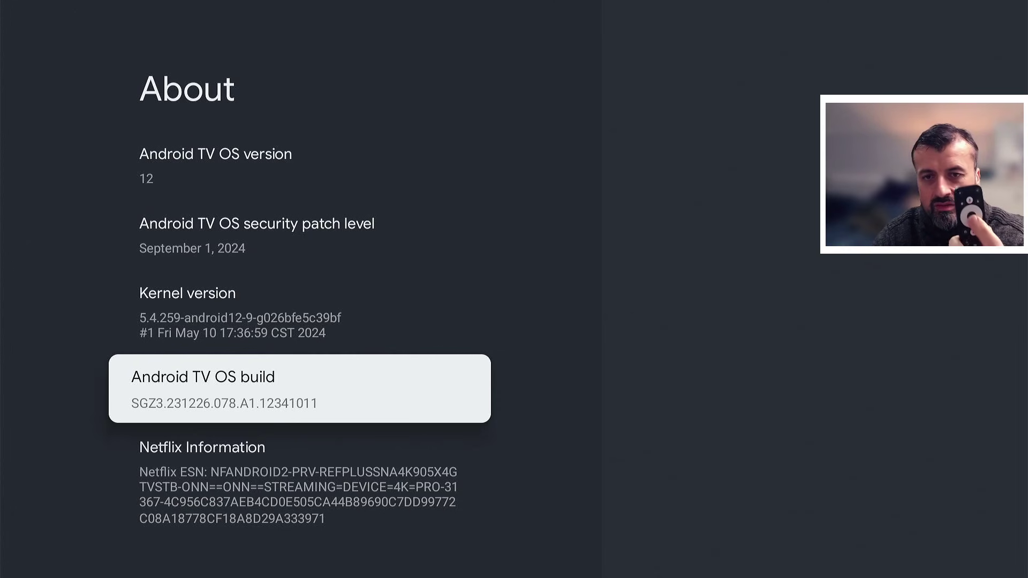
{"action": "key", "text": "Return"}
{"action": "key", "text": "Return"}
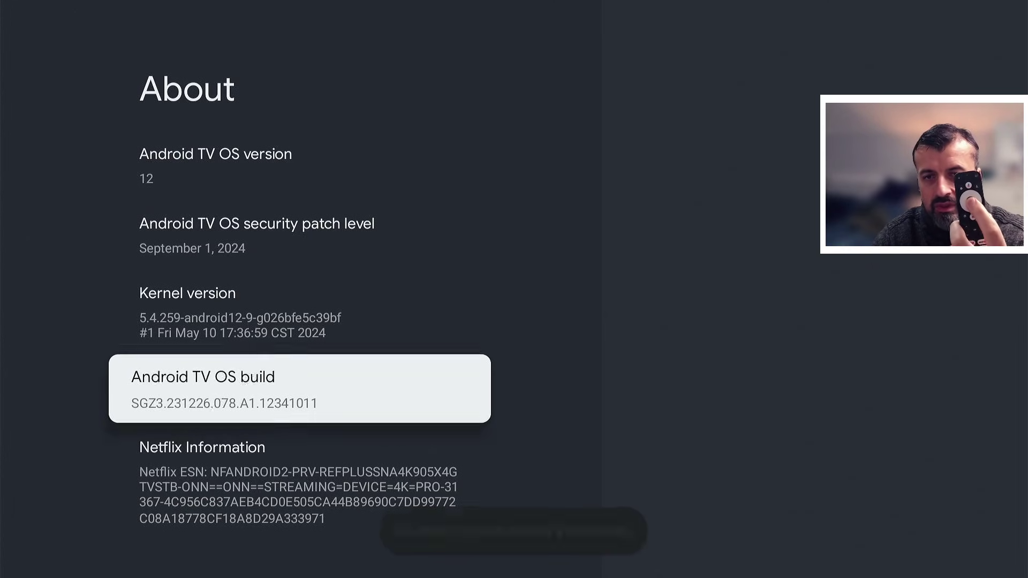
{"action": "key", "text": "Return"}
{"action": "key", "text": "Return"}
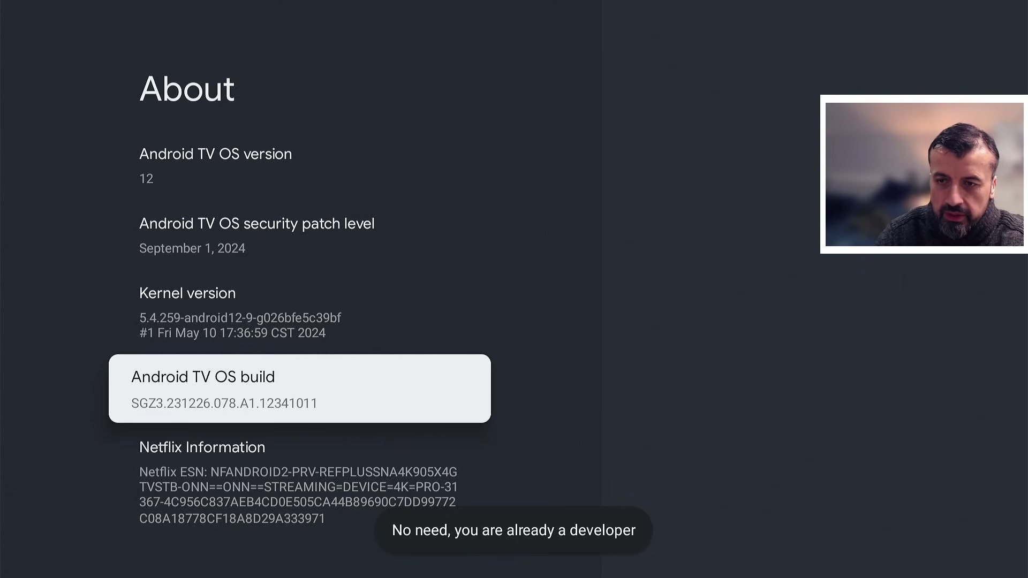
{"action": "key", "text": "Escape"}
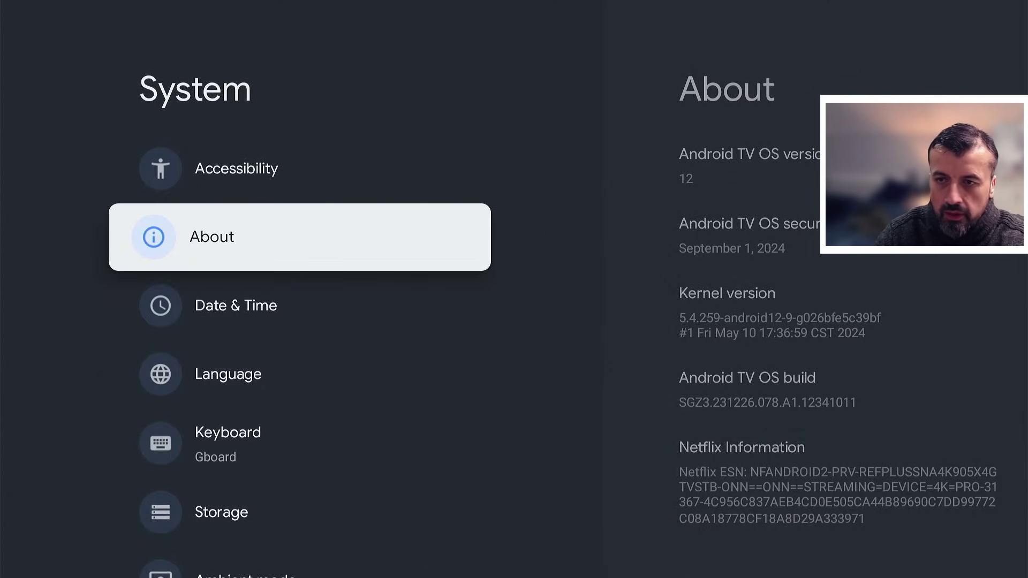
{"action": "key", "text": "Down"}
{"action": "key", "text": "Down"}
{"action": "key", "text": "Down"}
{"action": "key", "text": "Down"}
{"action": "key", "text": "Down"}
{"action": "key", "text": "Down"}
{"action": "key", "text": "Down"}
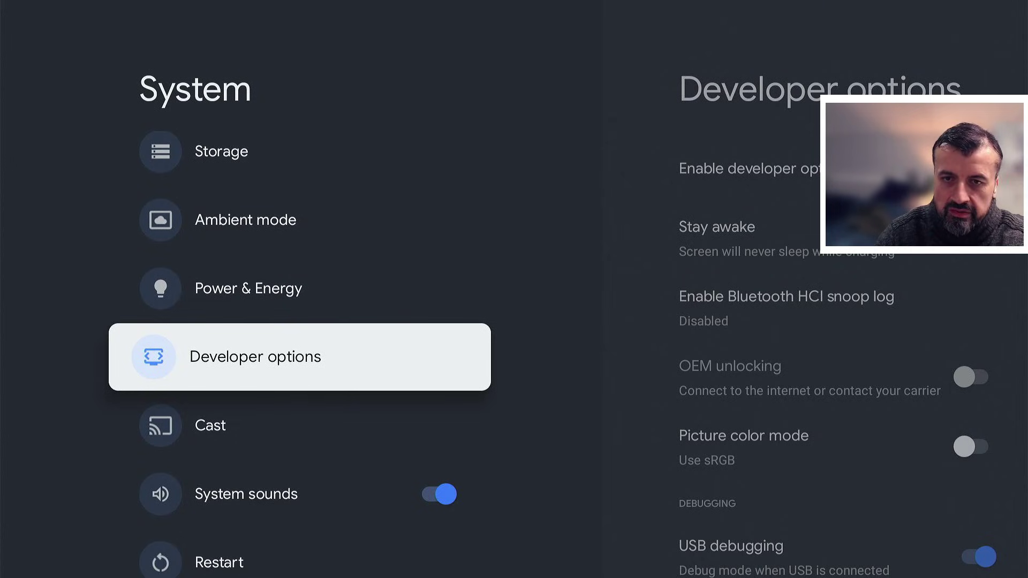
Check in Developer options that USB debugging is on, then go back to the Google TV home screen
{"action": "key", "text": "Return"}
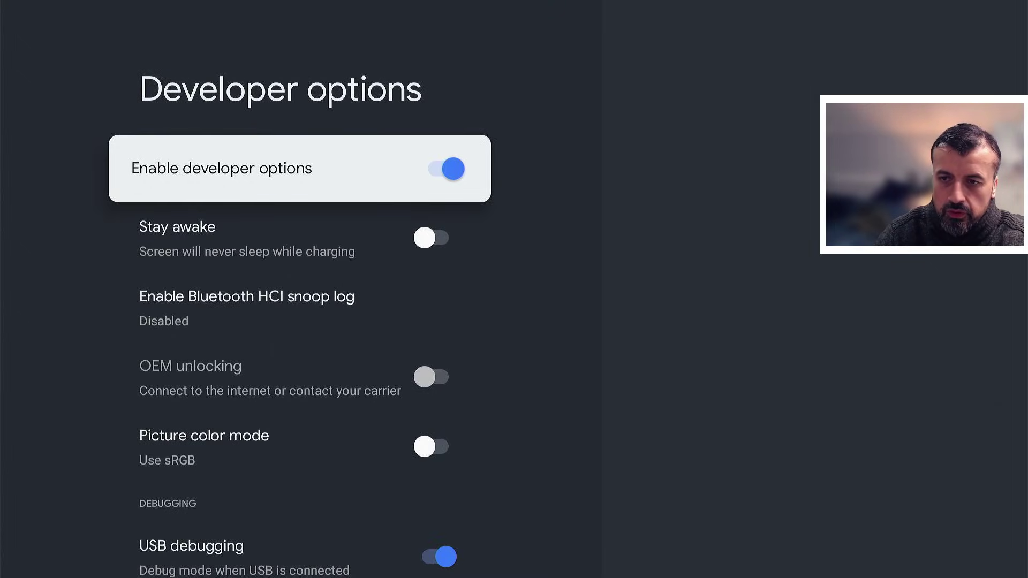
{"action": "key", "text": "Down"}
{"action": "key", "text": "Down"}
{"action": "key", "text": "Down"}
{"action": "key", "text": "Down"}
{"action": "key", "text": "Down"}
{"action": "key", "text": "Up"}
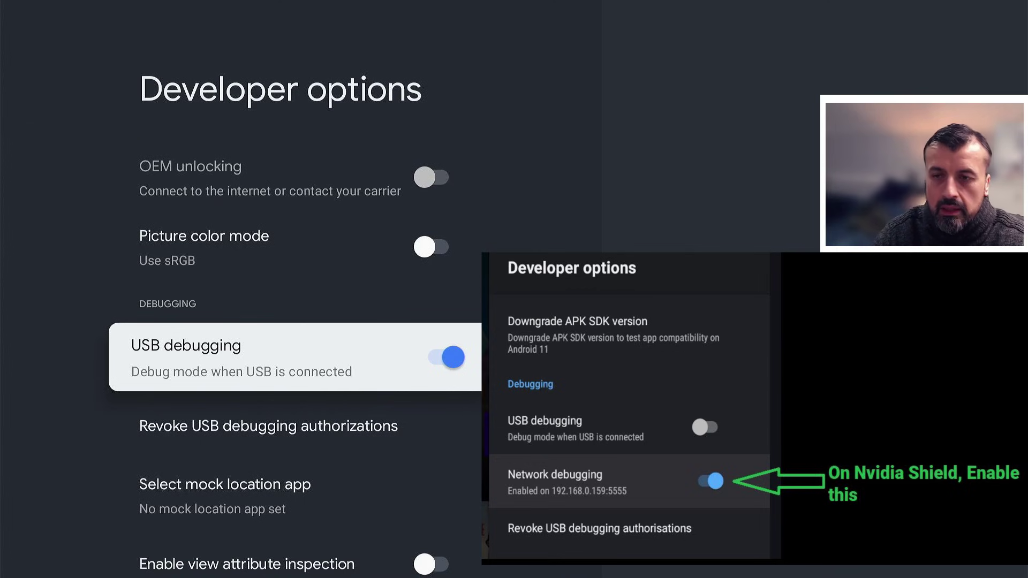
{"action": "key", "text": "Down"}
{"action": "key", "text": "Up"}
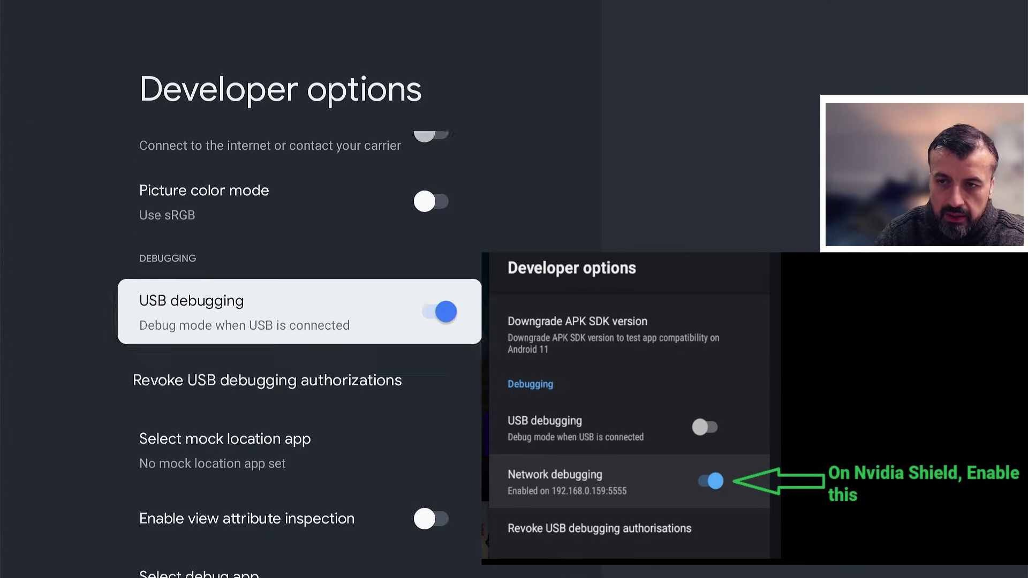
{"action": "key", "text": "Escape"}
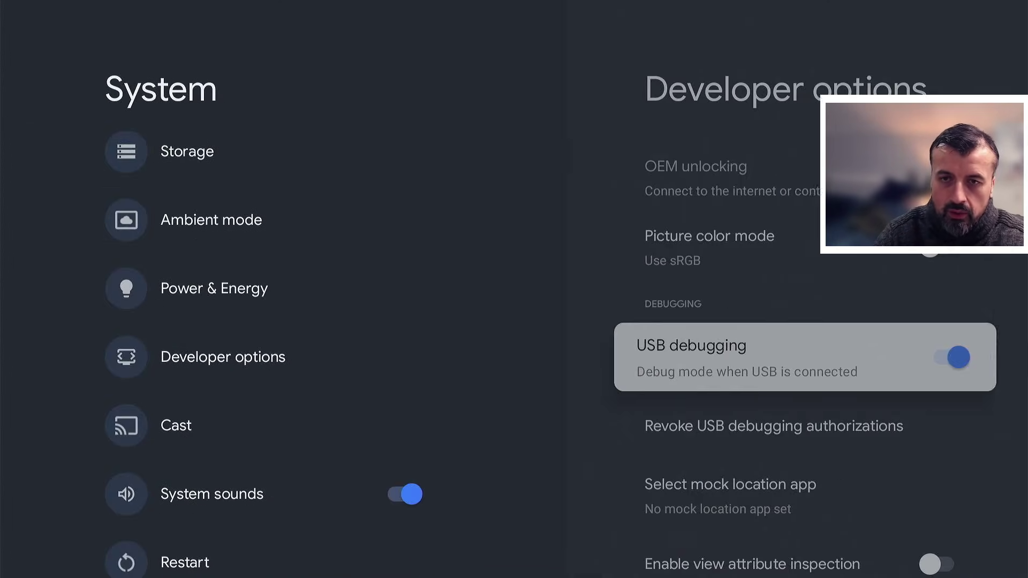
{"action": "key", "text": "Home"}
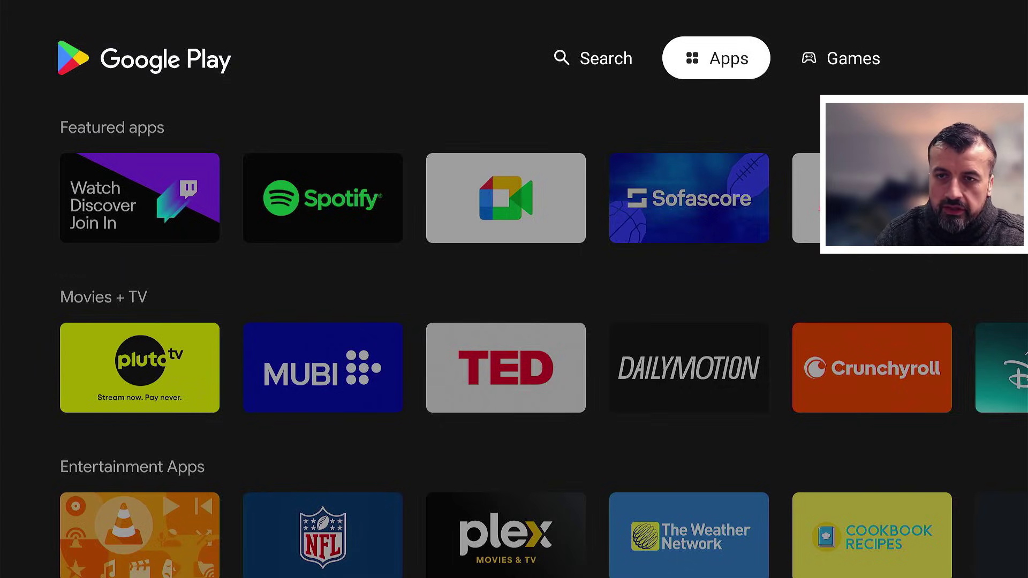
Go to the Google Play Store Search page and enter the search field
{"action": "key", "text": "Left"}
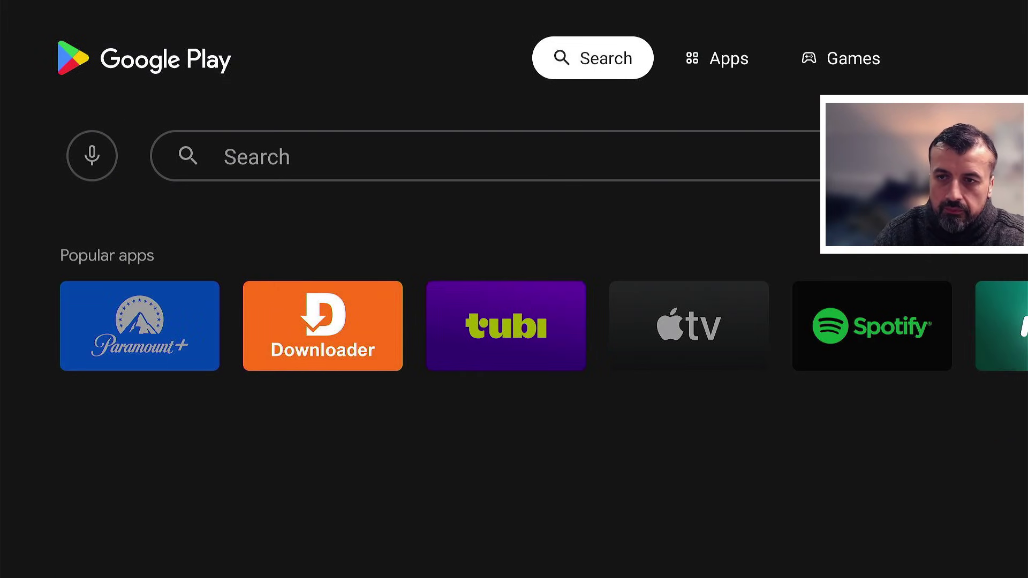
{"action": "key", "text": "Down"}
{"action": "key", "text": "Right"}
Type 'tduk' on the on-screen keyboard and search to list the TechDoctorUK apps
{"action": "key", "text": "Down"}
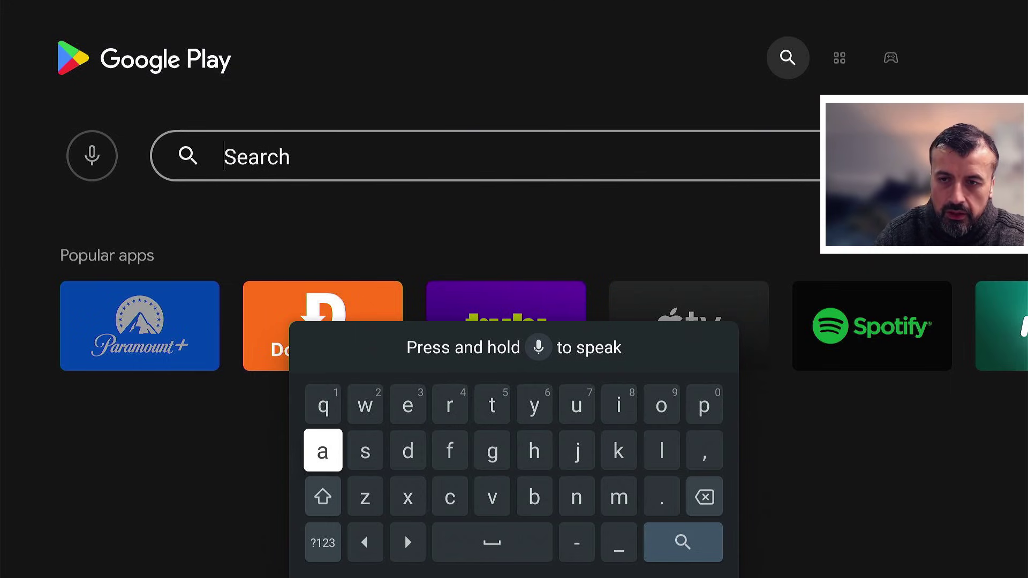
{"action": "key", "text": "Right"}
{"action": "key", "text": "Right"}
{"action": "key", "text": "Right"}
{"action": "key", "text": "Up"}
{"action": "key", "text": "Right"}
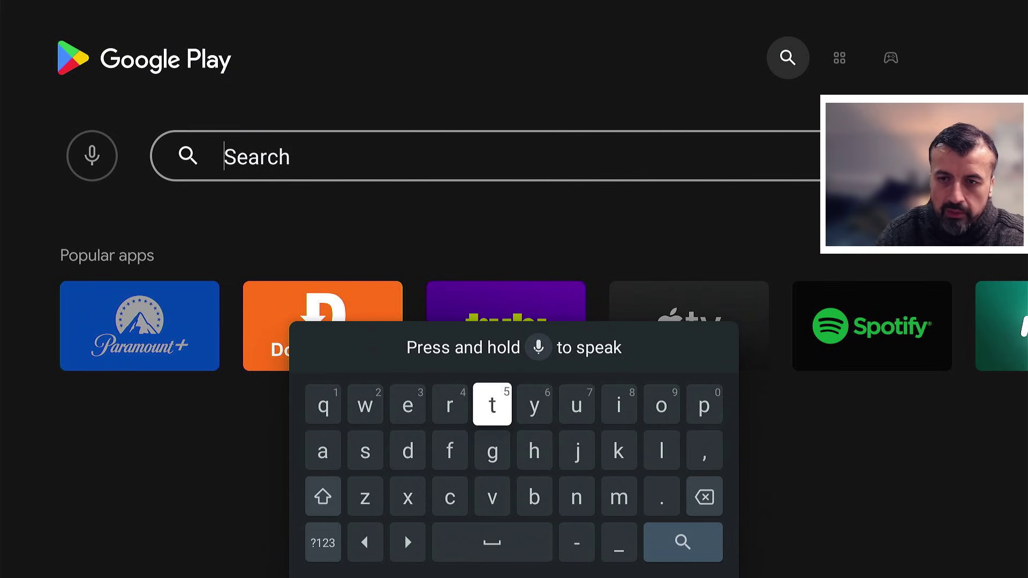
{"action": "key", "text": "Return"}
{"action": "key", "text": "Down"}
{"action": "key", "text": "Left"}
{"action": "key", "text": "Left"}
{"action": "key", "text": "Return"}
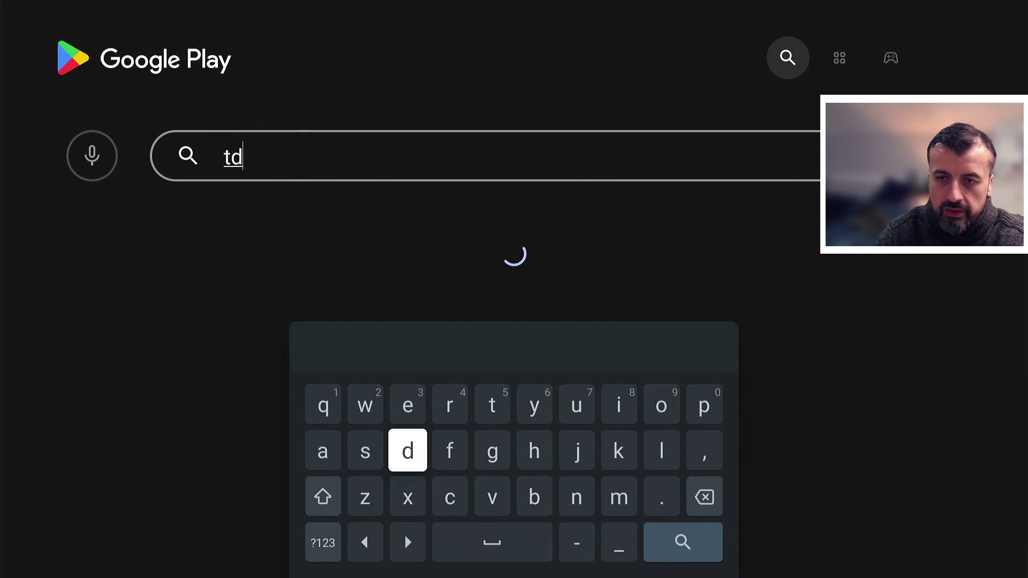
{"action": "key", "text": "Right"}
{"action": "key", "text": "Right"}
{"action": "key", "text": "Right"}
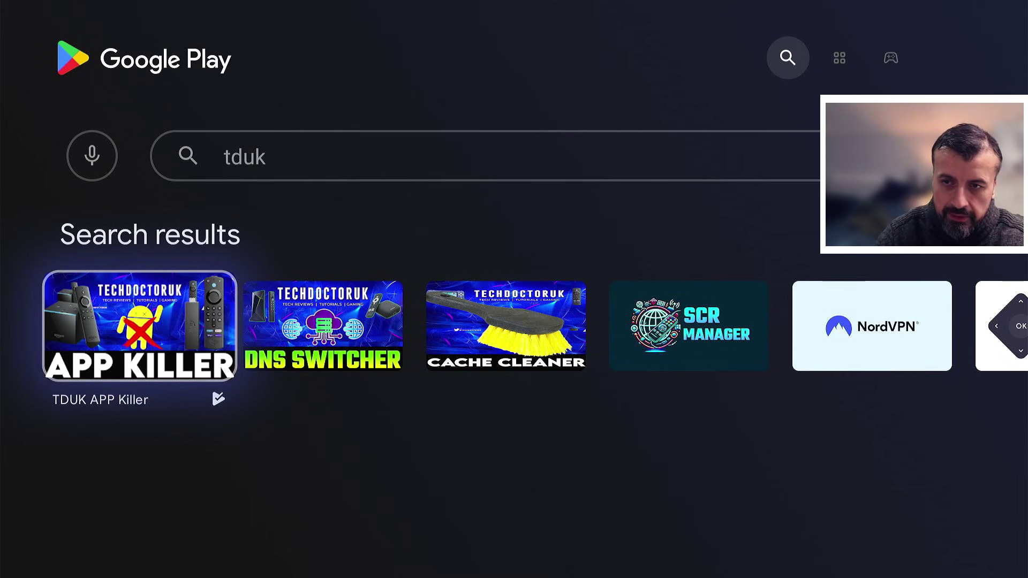
{"action": "key", "text": "Right"}
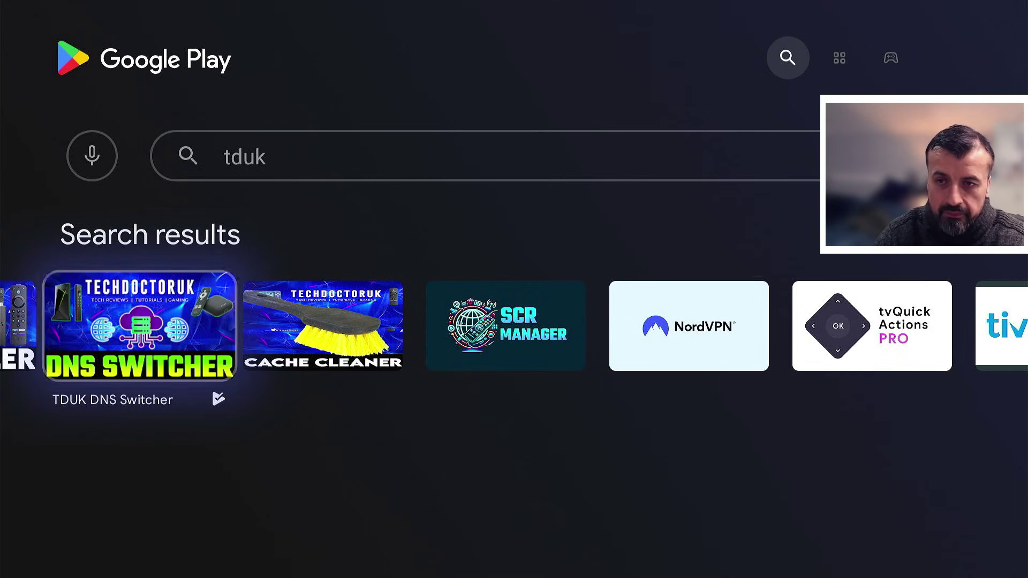
{"action": "key", "text": "Right"}
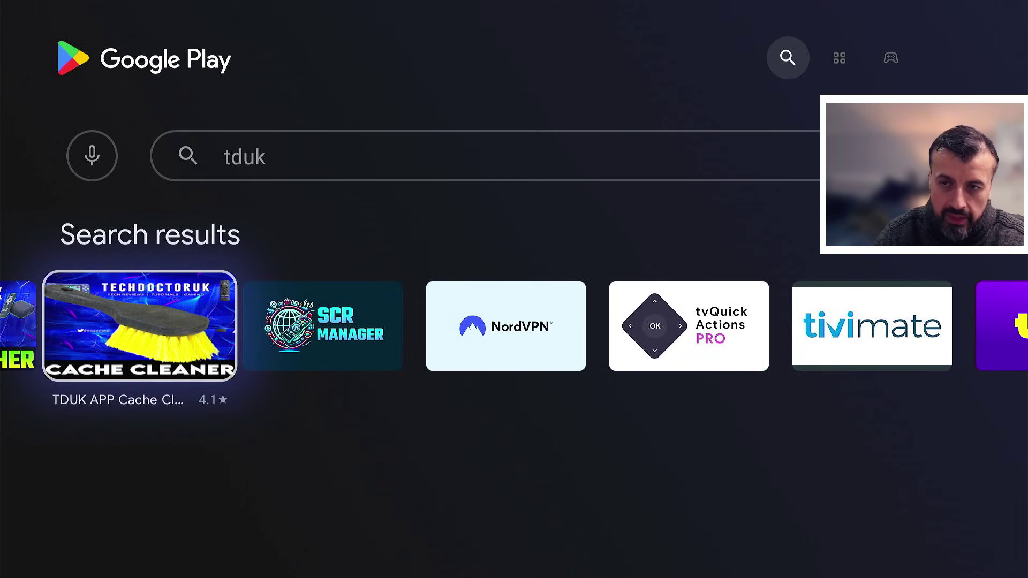
{"action": "key", "text": "Right"}
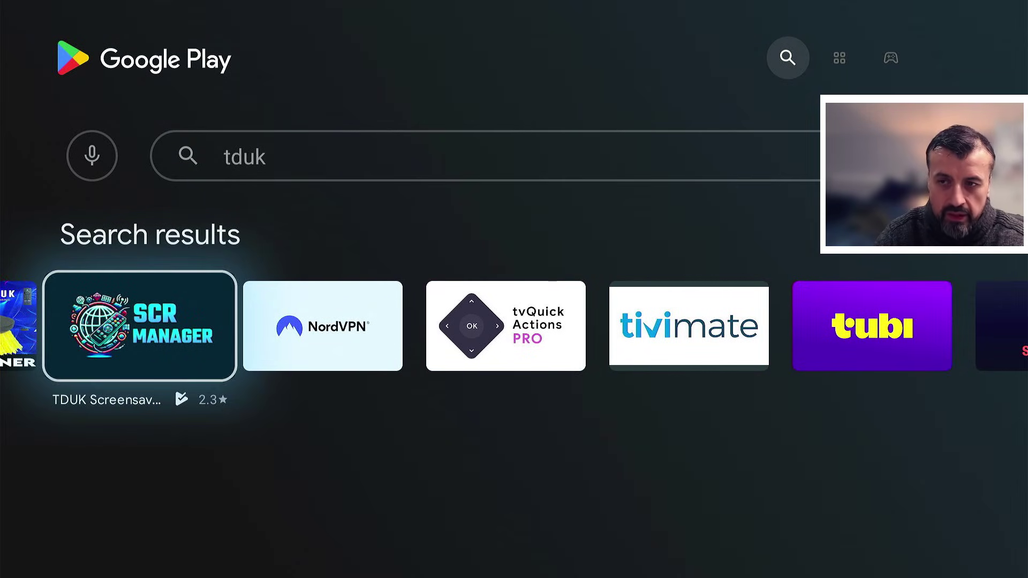